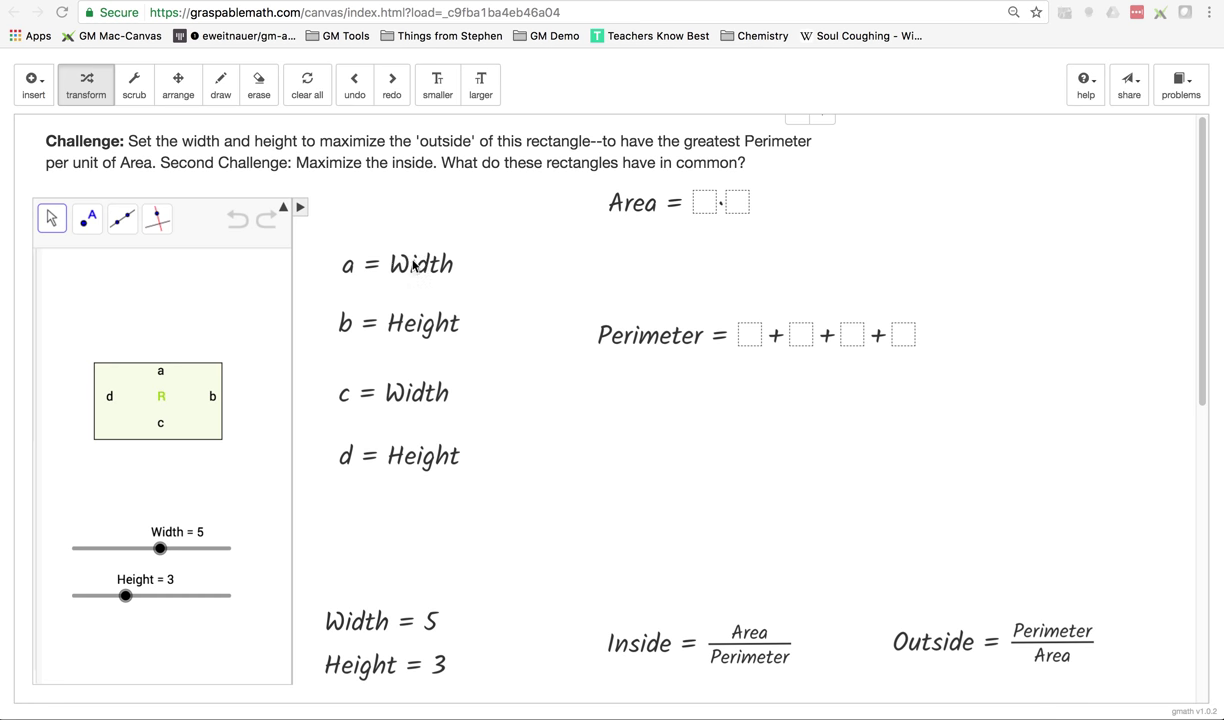
Drag Width and Height into the Area slots and set the width slider to 4
drag(430, 270, 712, 199)
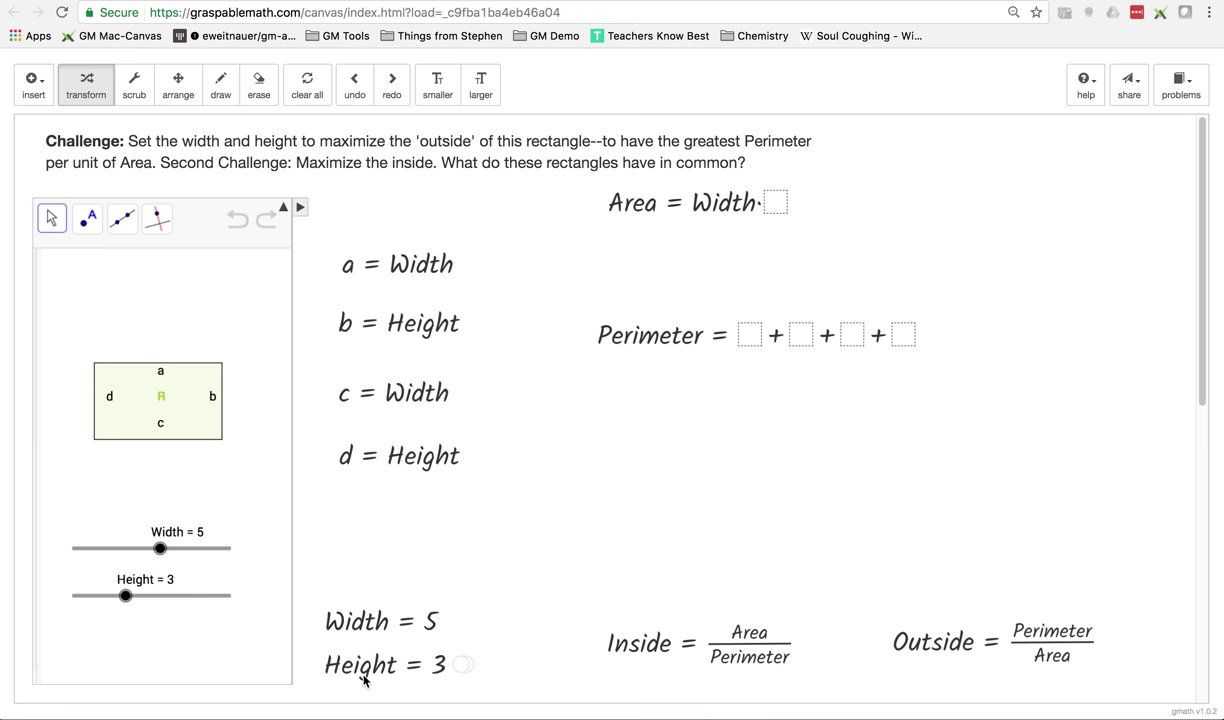
drag(369, 657, 781, 203)
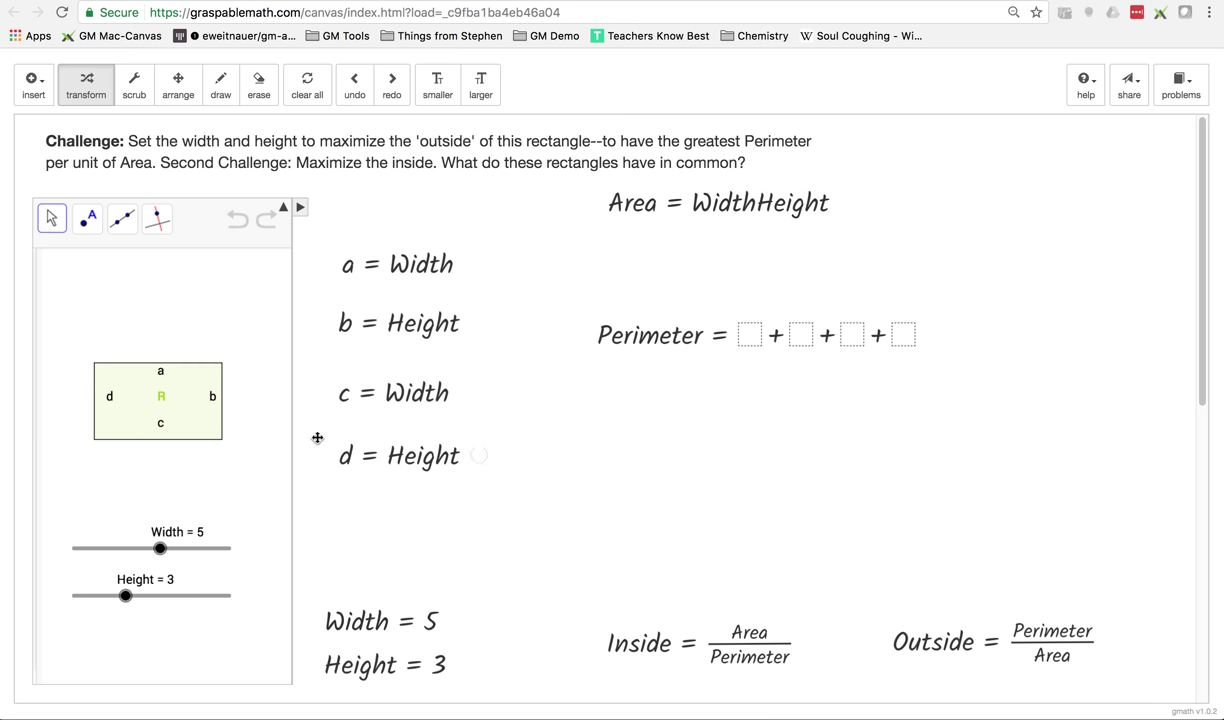
mouse_move(160, 548)
mouse_down()
mouse_move(210, 550)
mouse_move(97, 555)
mouse_move(227, 548)
mouse_move(143, 548)
mouse_up()
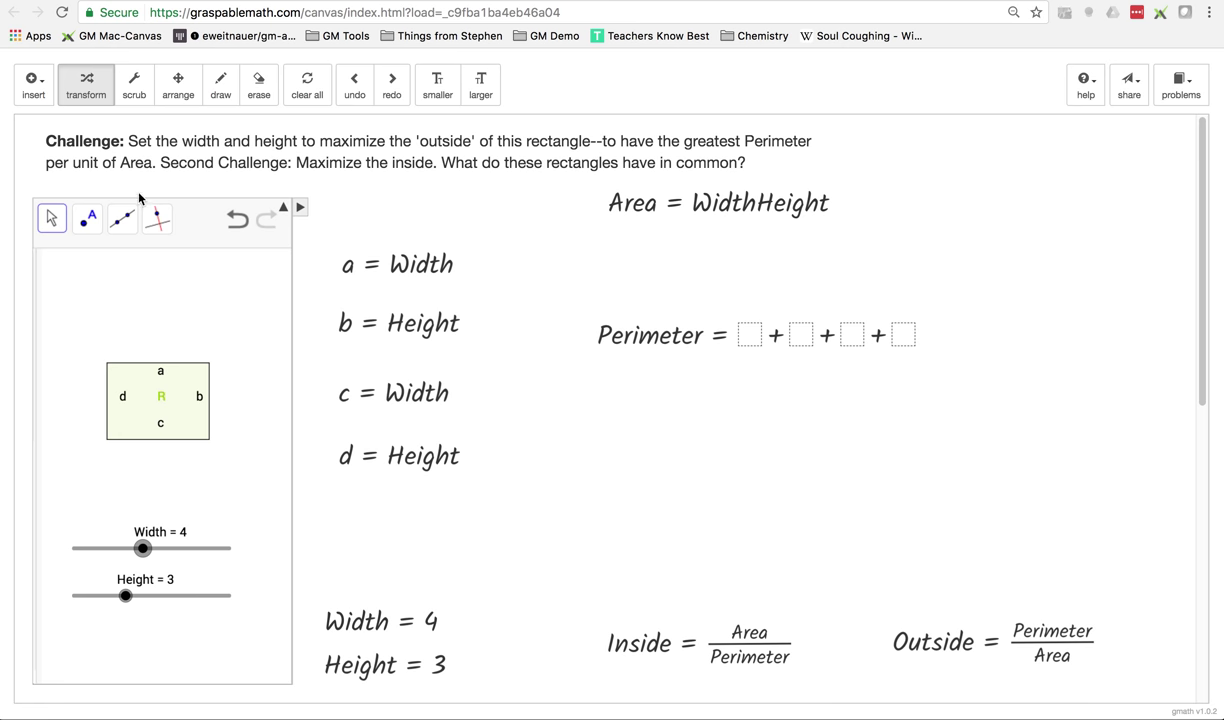
Use the scrub tool to see which rectangle sides a and d are, then return to transform mode
click(134, 85)
click(348, 264)
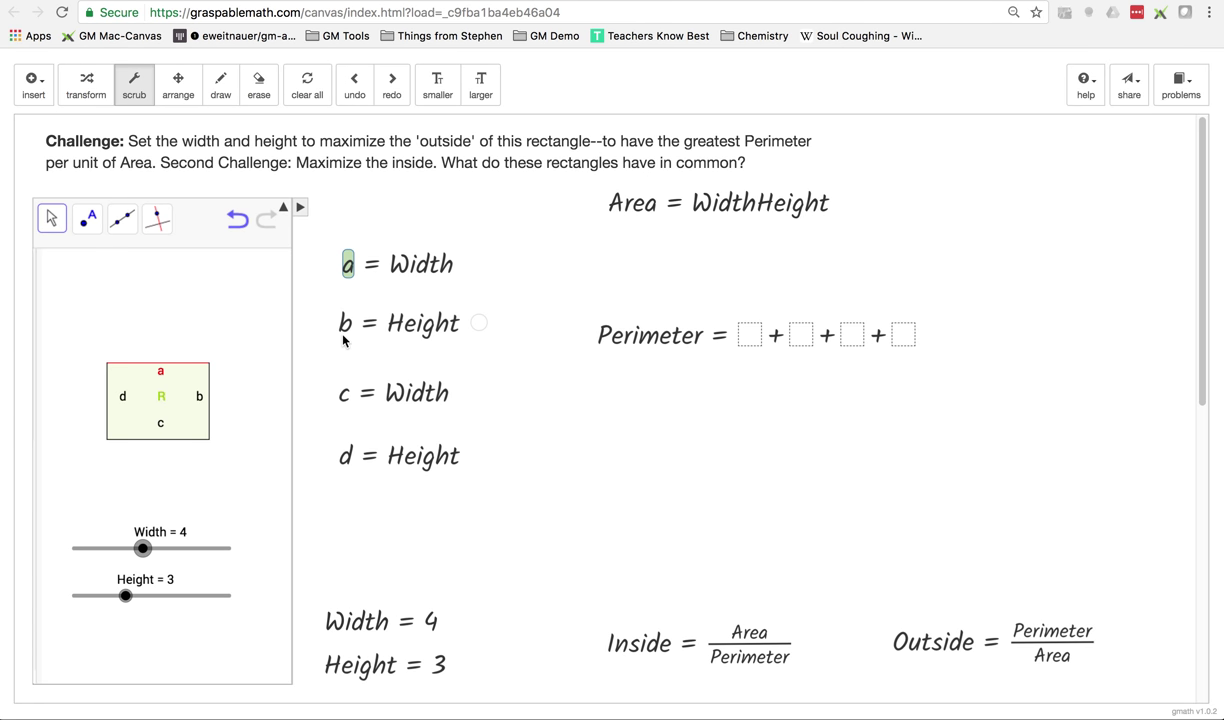
click(345, 457)
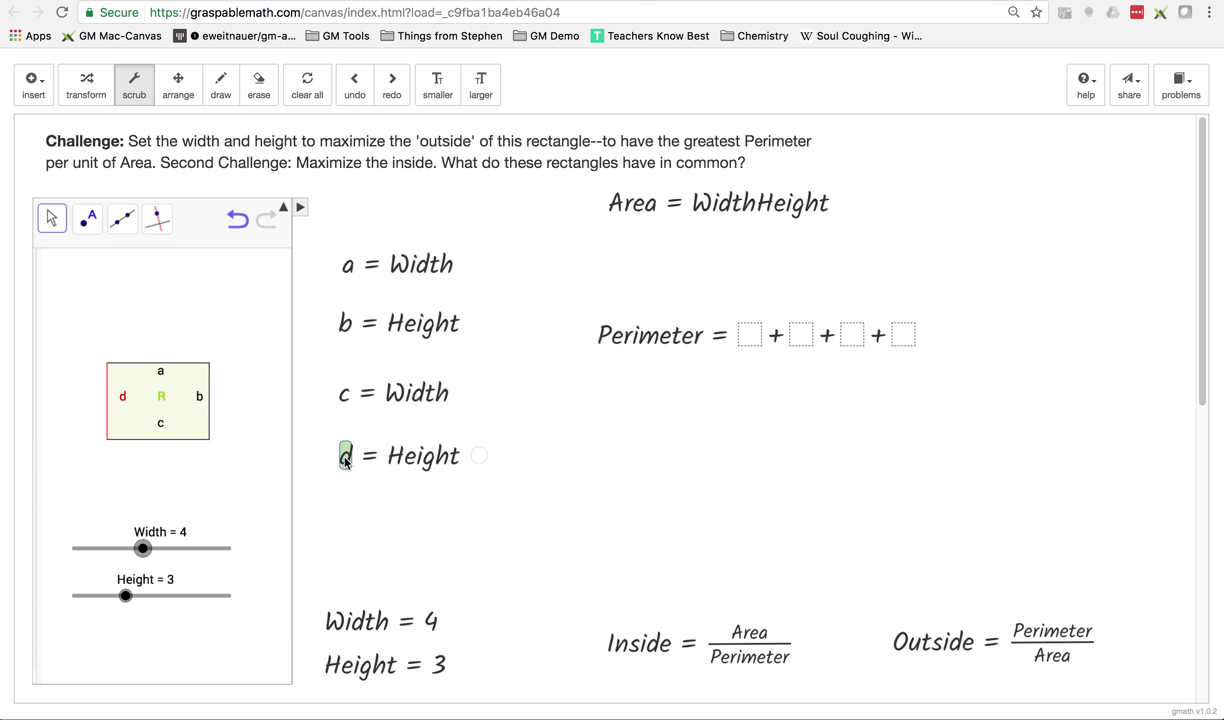
click(100, 98)
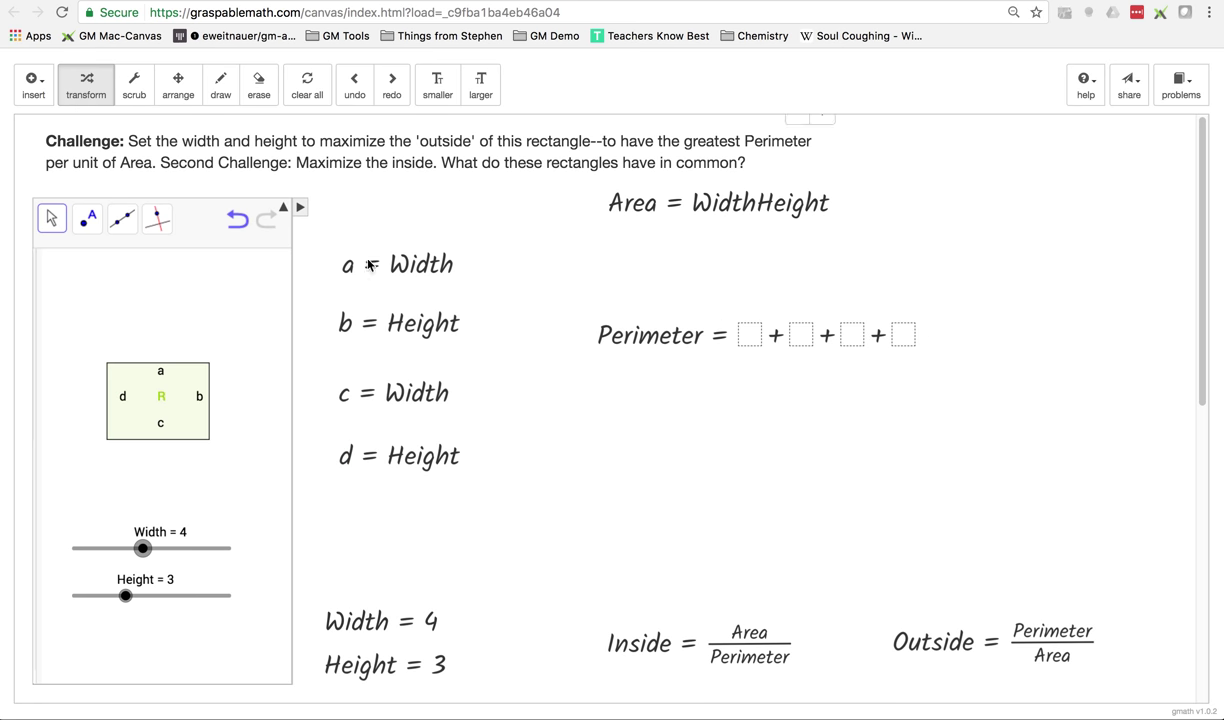
Place a, b, c and d into the four Perimeter slots
drag(347, 265, 766, 336)
drag(340, 327, 785, 340)
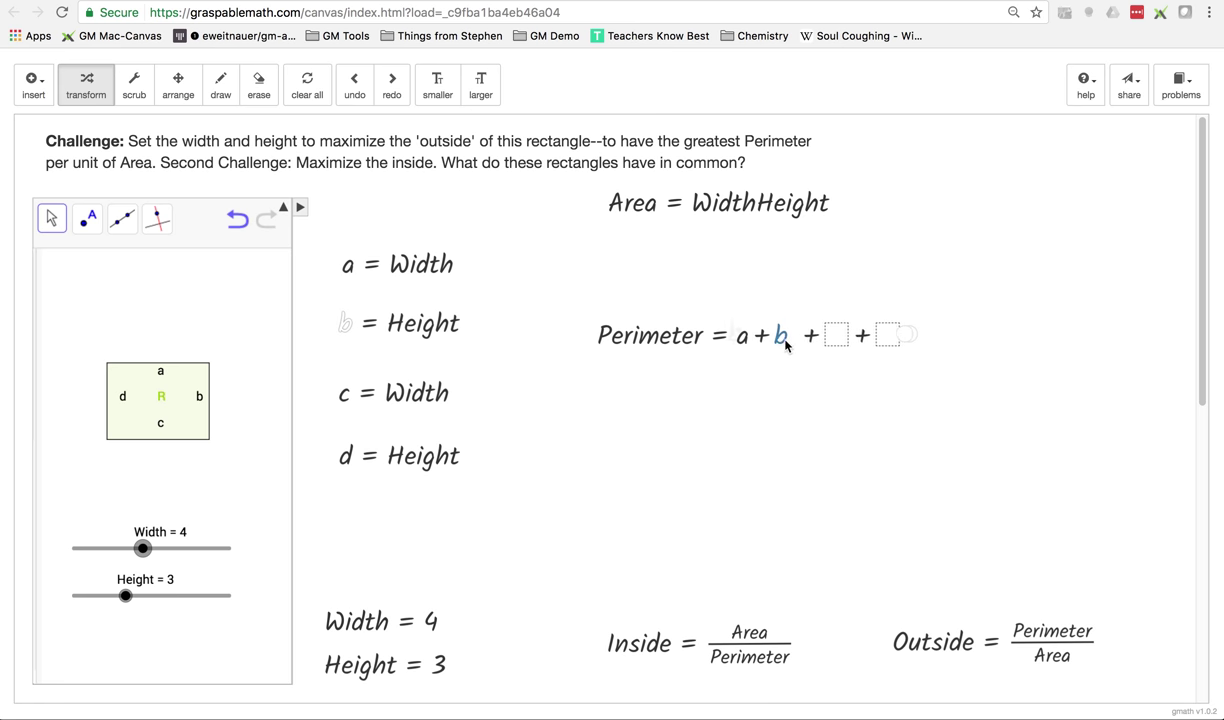
drag(343, 394, 834, 340)
drag(345, 455, 860, 335)
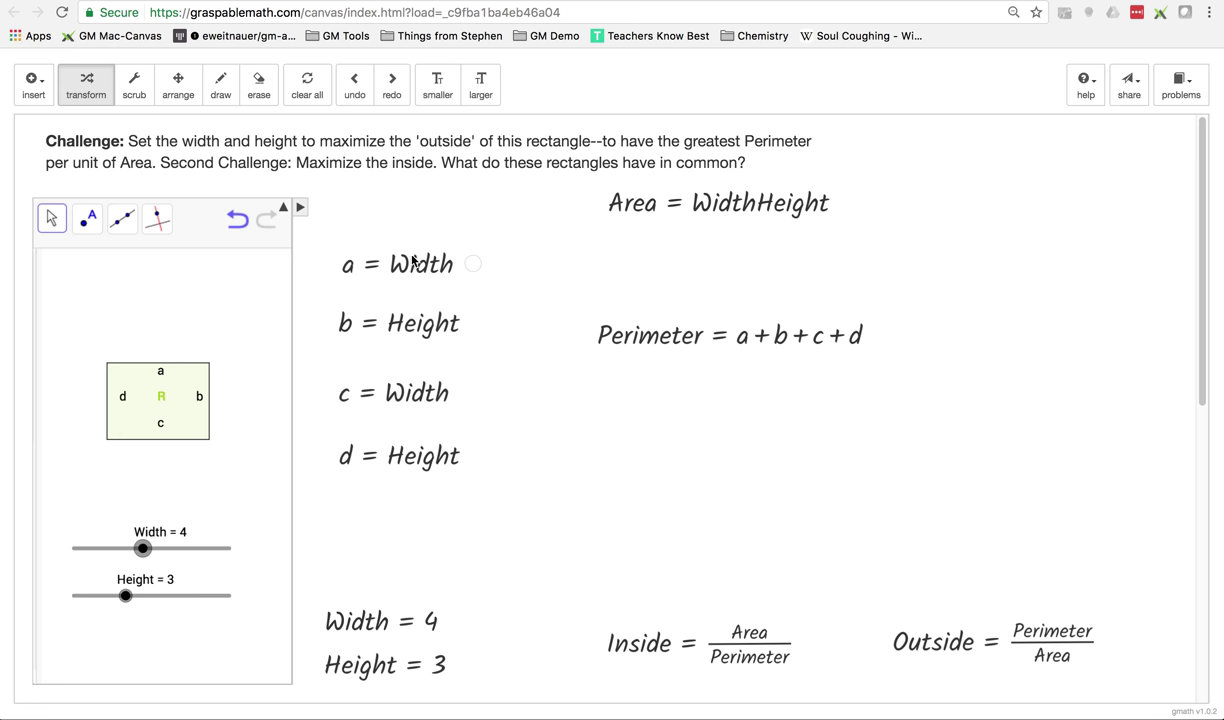
Substitute Width for a and c and Height for b and d in Perimeter
drag(420, 264, 746, 335)
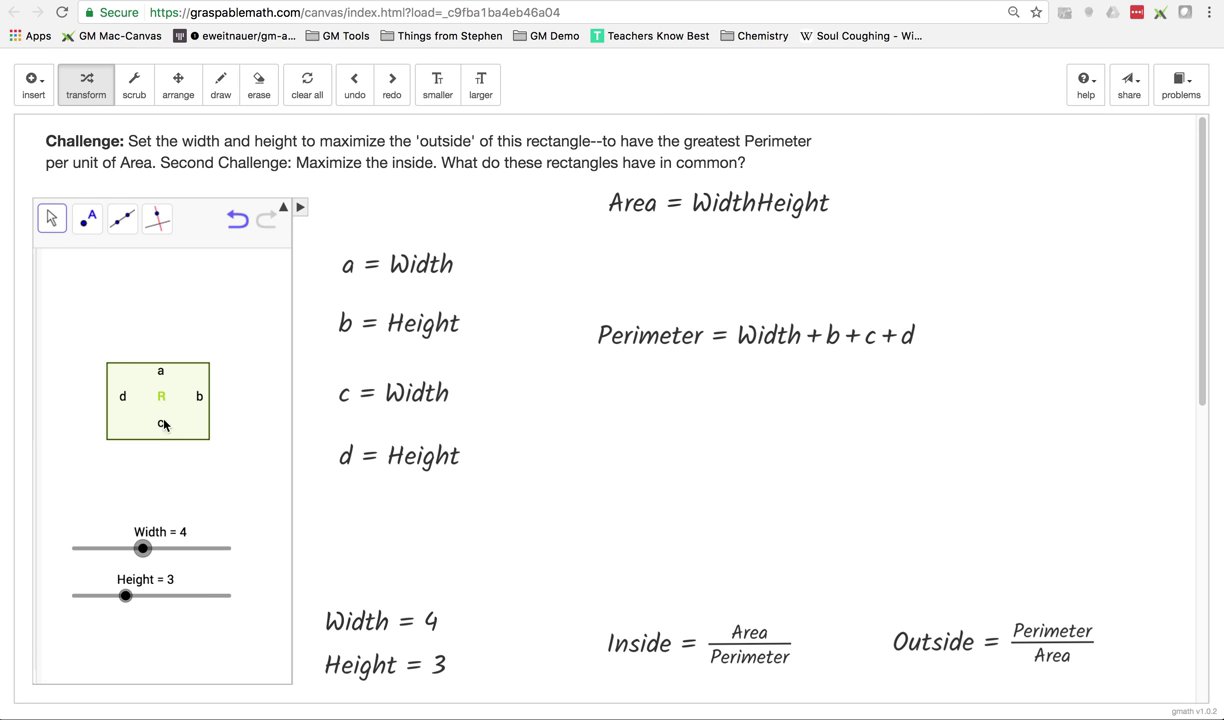
drag(405, 392, 871, 336)
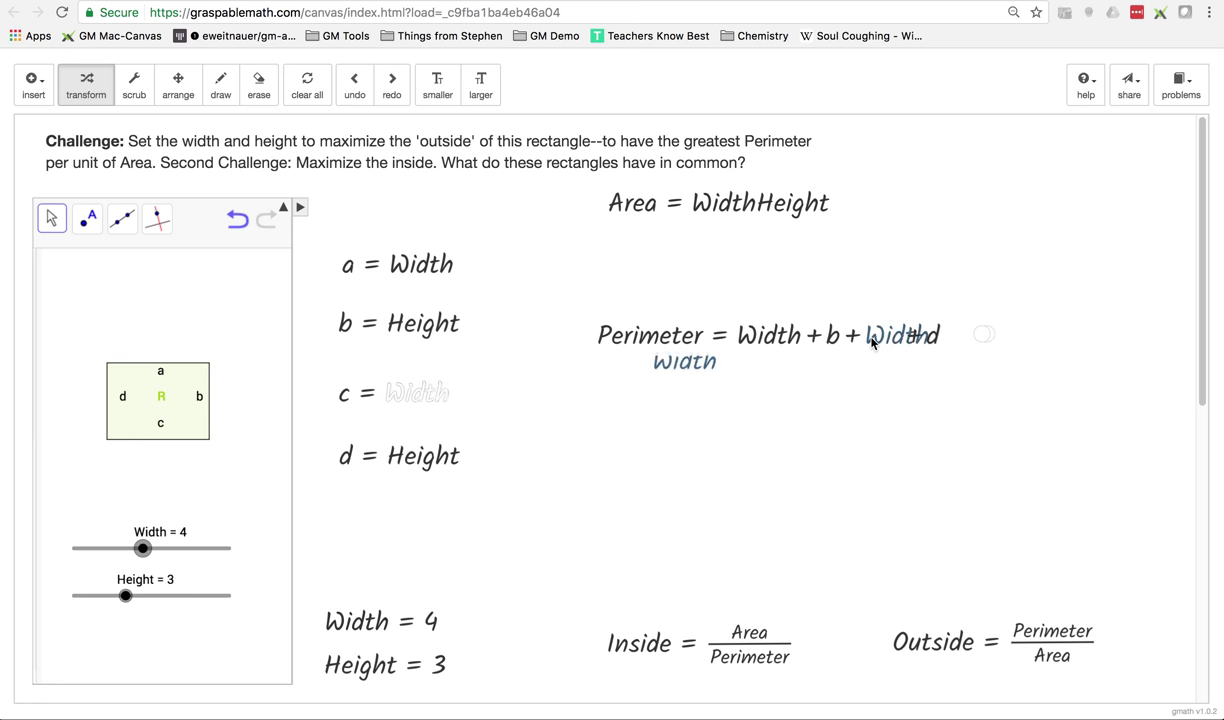
drag(425, 338, 836, 340)
drag(450, 456, 1025, 336)
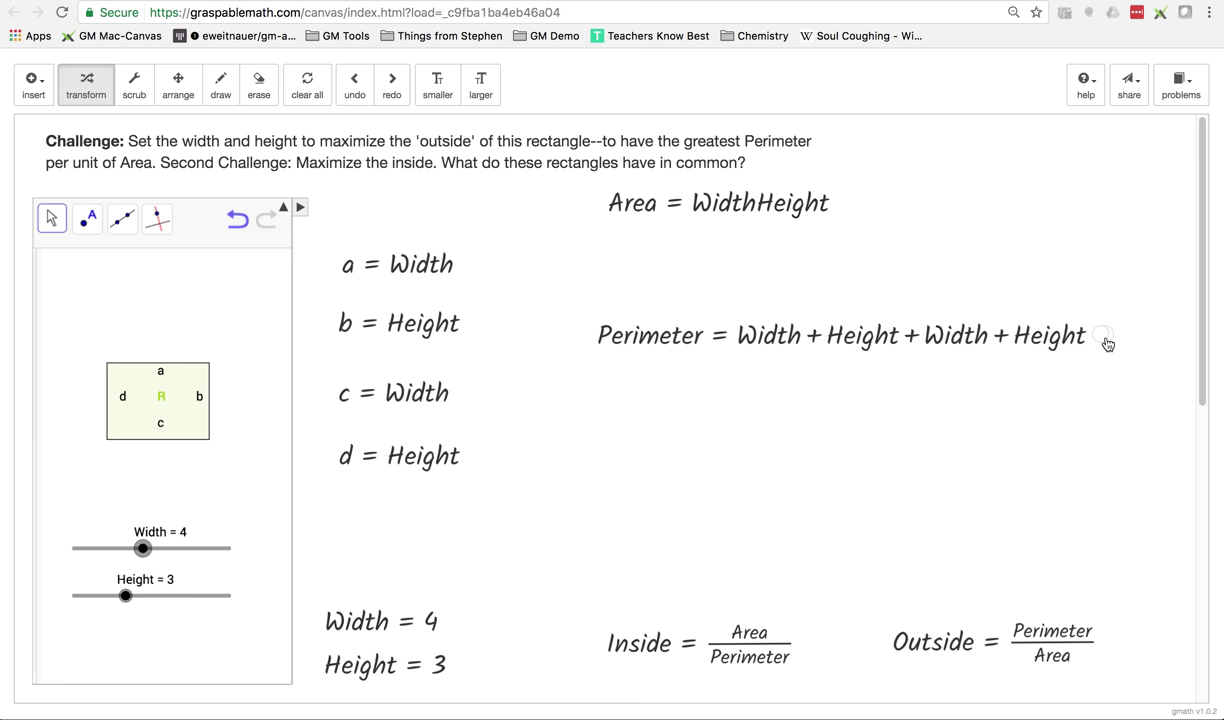
click(1107, 343)
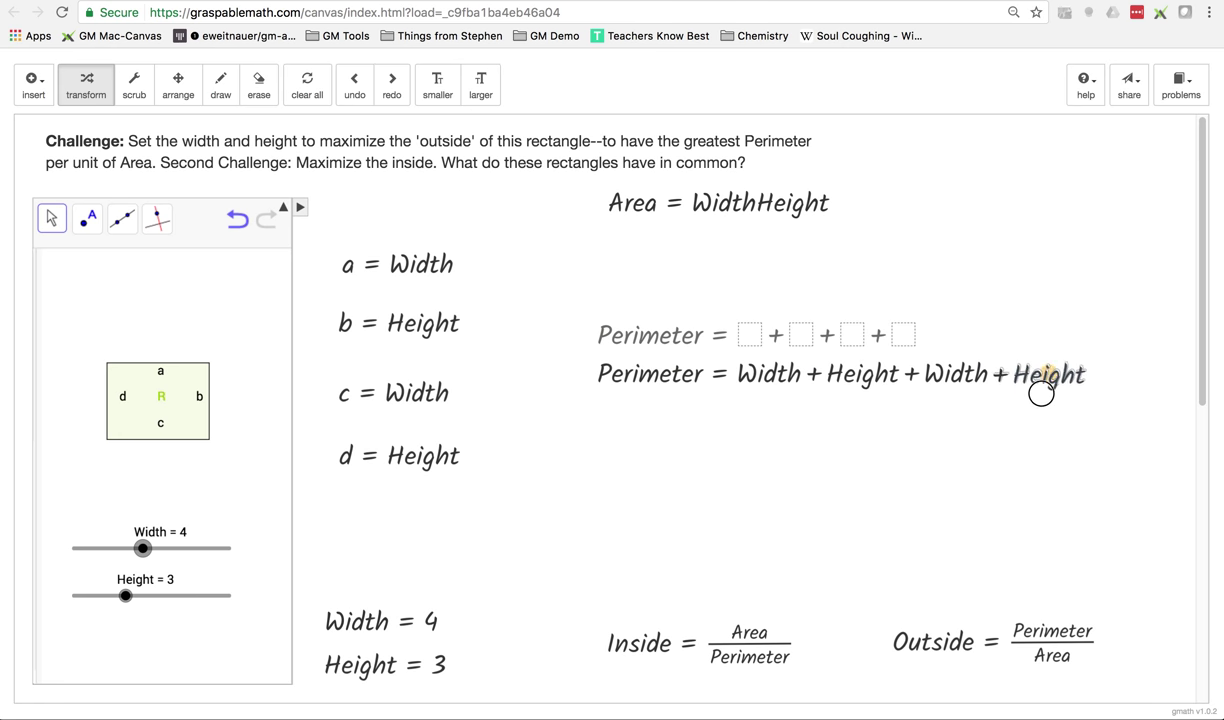
Combine like terms so Perimeter reads 2Height + 2Width, and shift Inside and Outside left
drag(1041, 393, 863, 382)
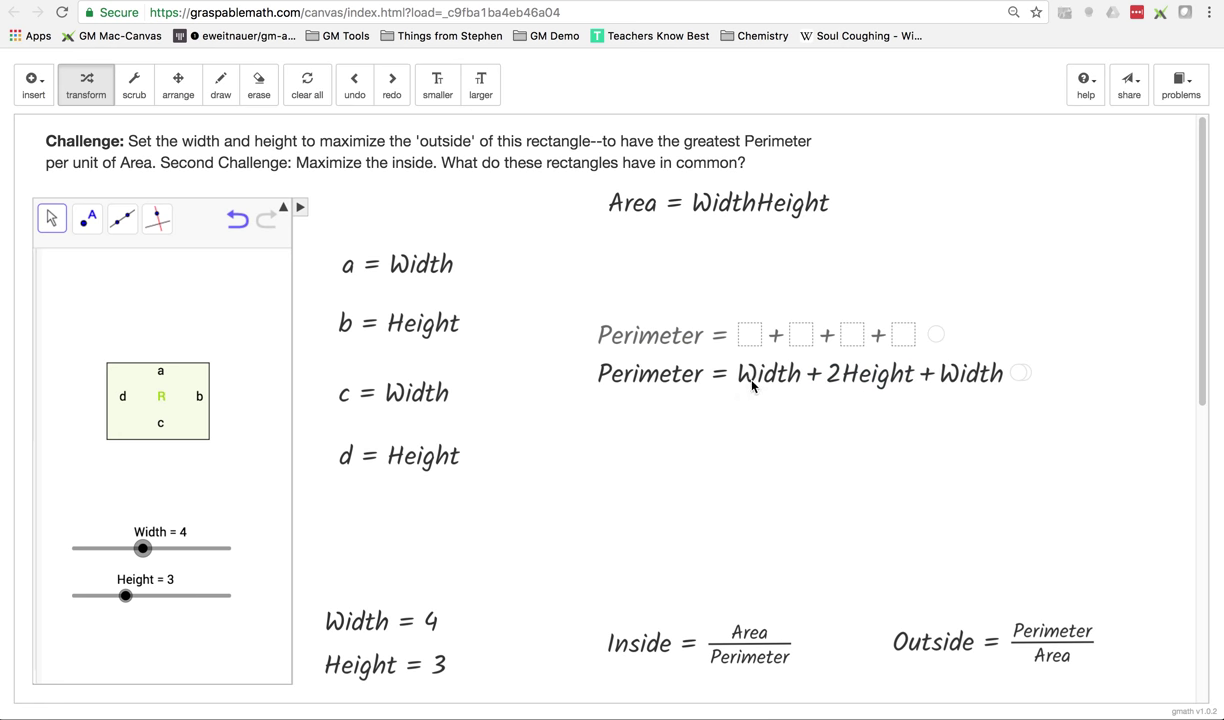
drag(752, 385, 965, 372)
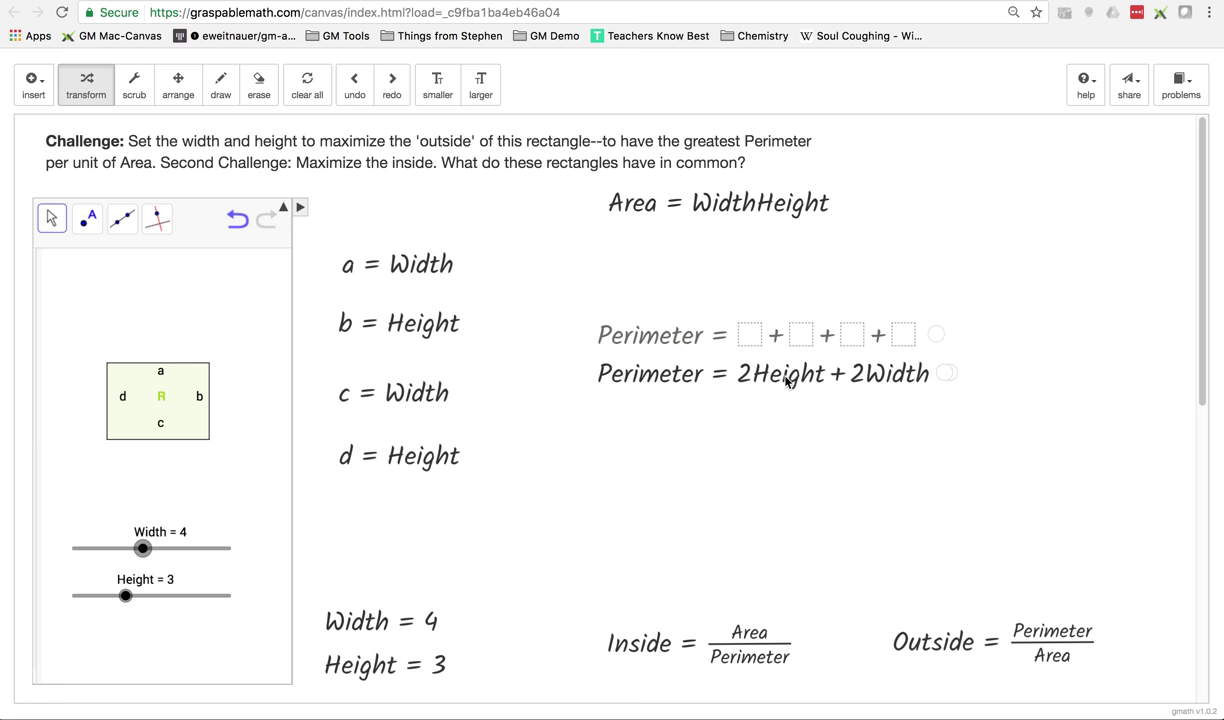
drag(596, 649, 525, 649)
drag(871, 640, 805, 631)
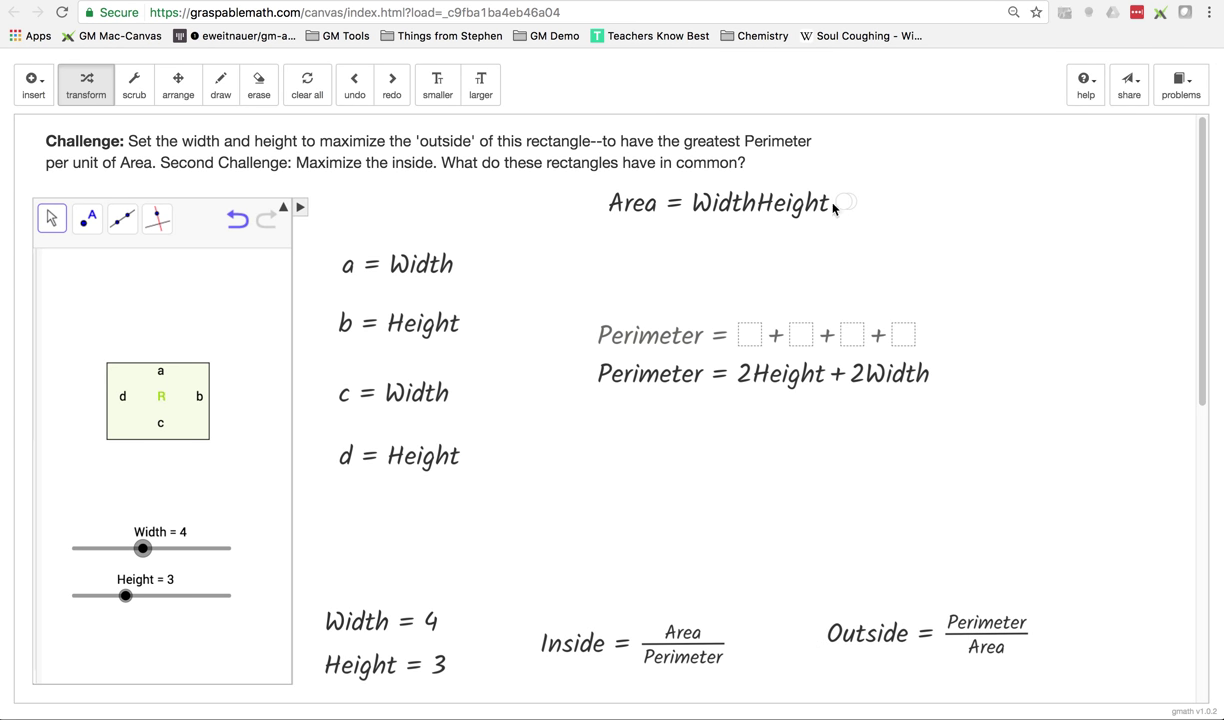
Substitute WidthHeight and 2Height + 2Width into the Outside fraction
drag(615, 211, 986, 650)
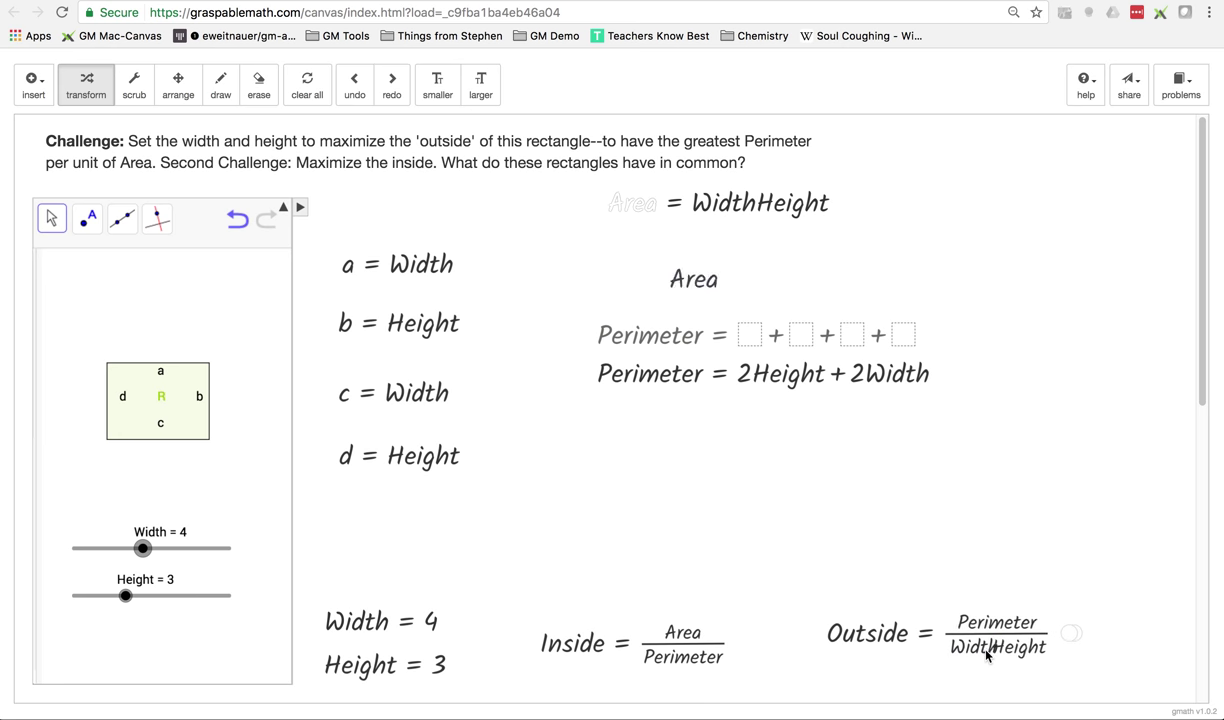
drag(665, 376, 990, 628)
drag(823, 642, 763, 453)
Split the Outside fraction and cancel Height and Width to get 2/Width + 2/Height
drag(978, 445, 1046, 446)
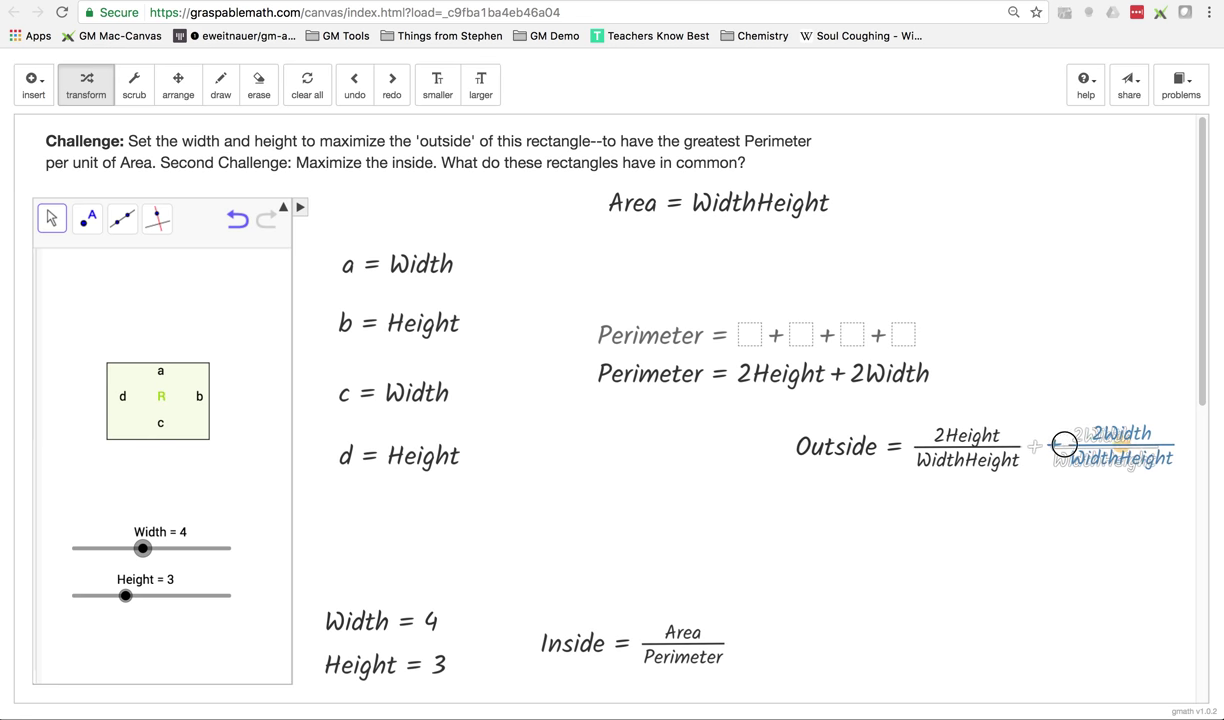
click(969, 464)
drag(969, 464, 945, 431)
drag(997, 464, 1033, 436)
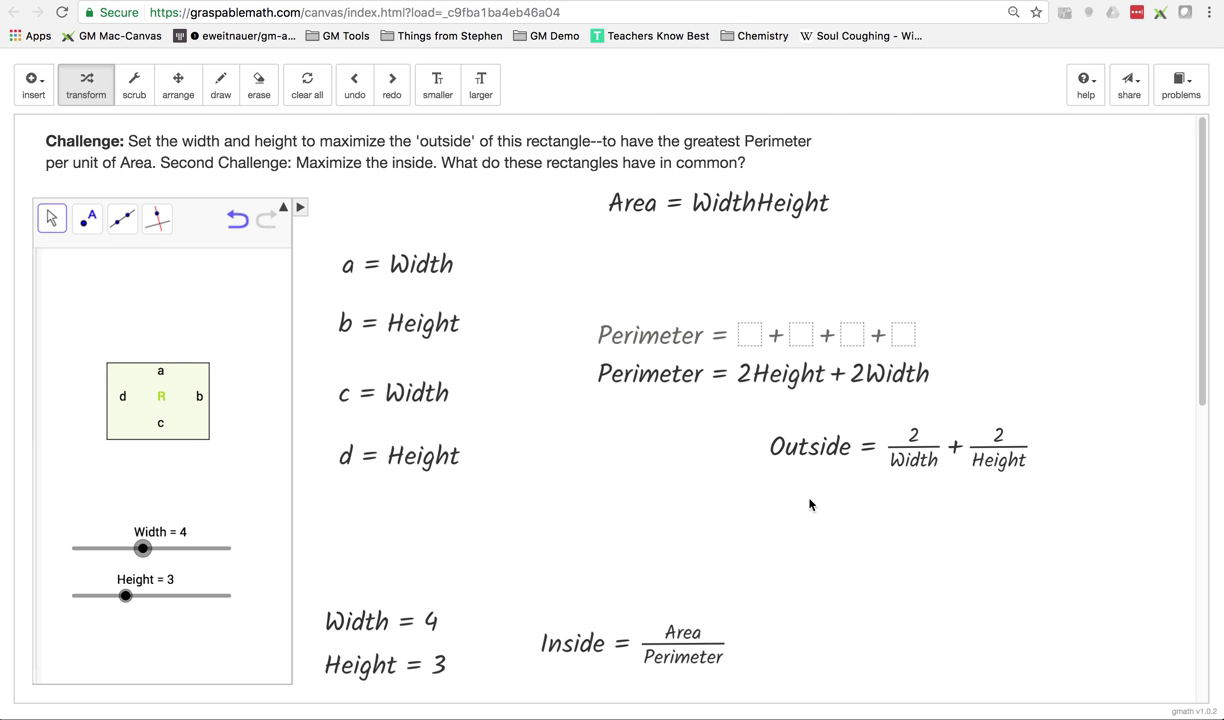
Substitute width 4 and height 3 into Outside and reduce the first fraction to 0.5
click(1046, 456)
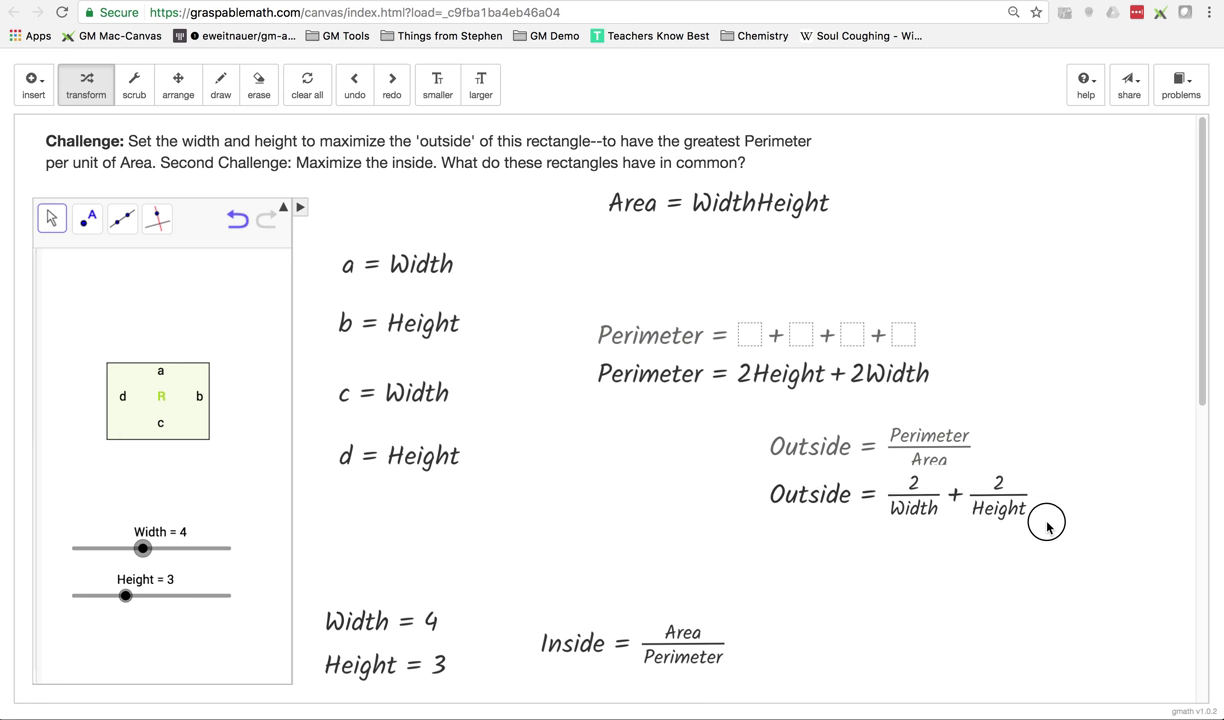
drag(1063, 650, 1079, 559)
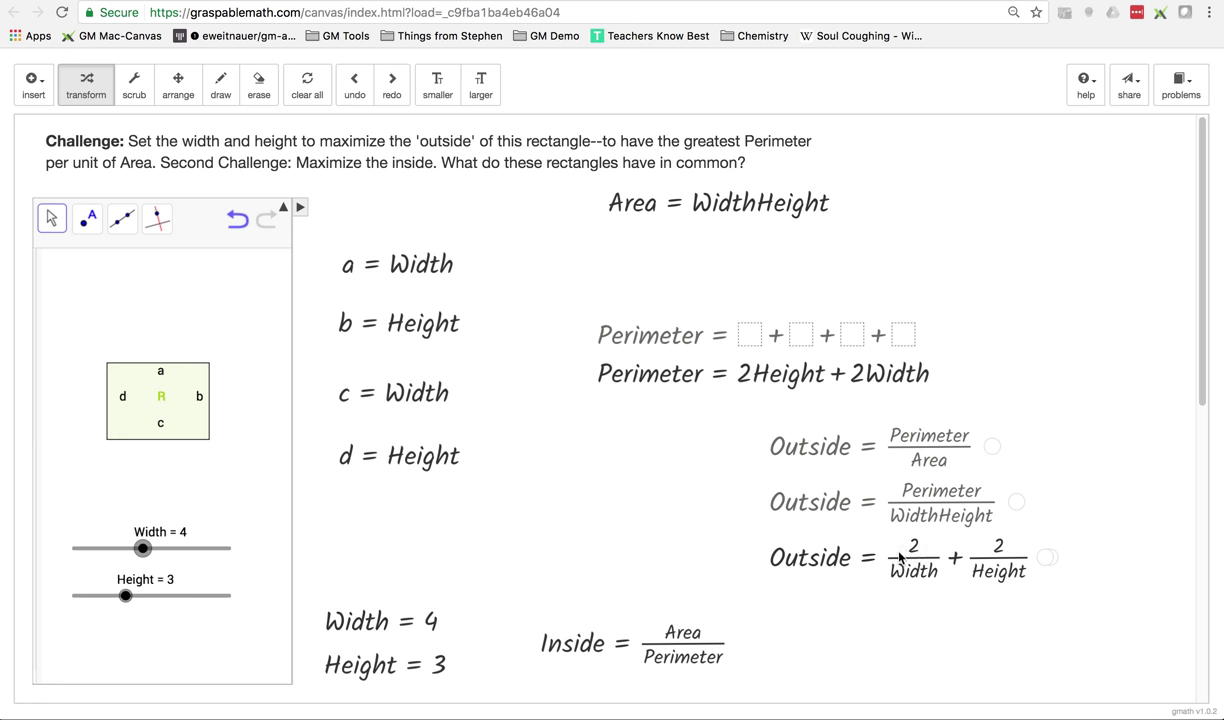
drag(345, 621, 922, 576)
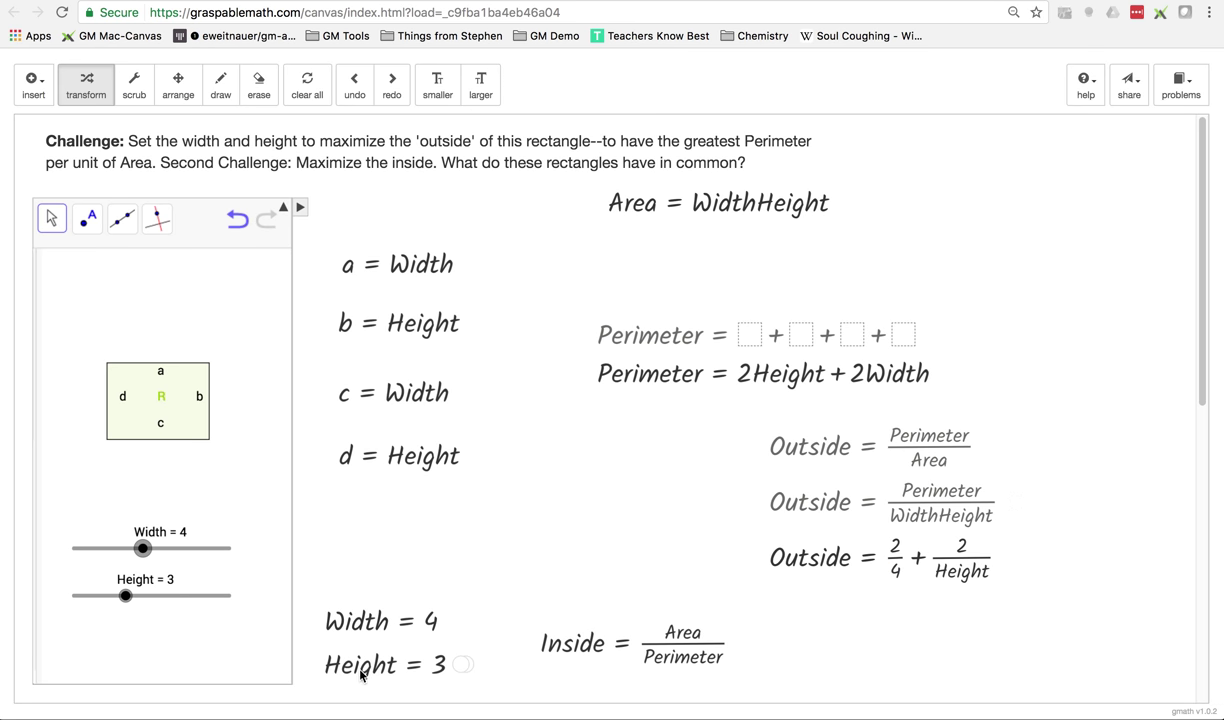
drag(352, 664, 945, 572)
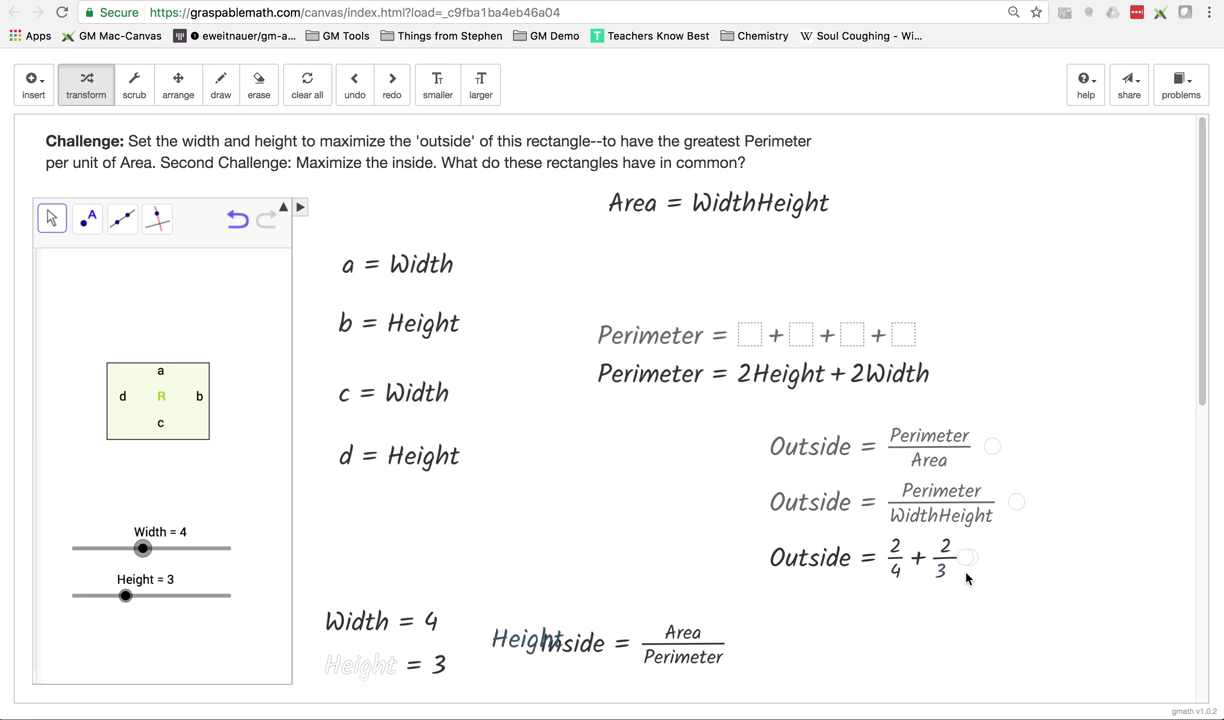
click(941, 558)
click(895, 557)
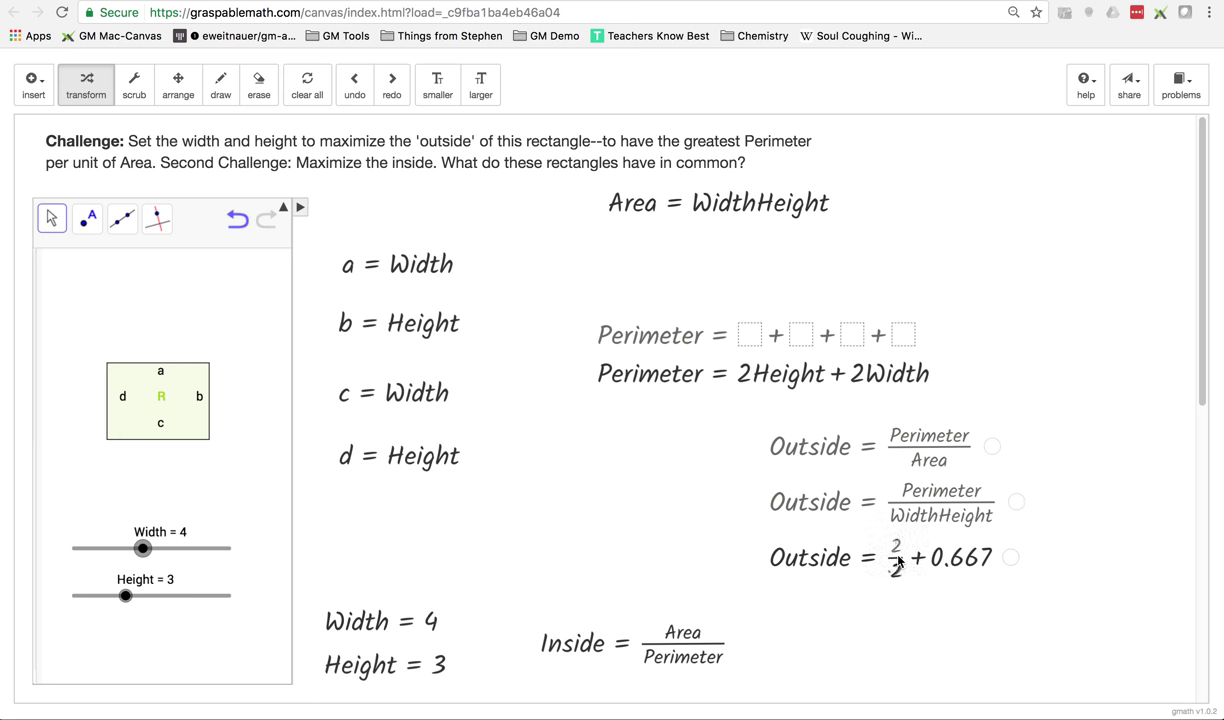
click(893, 557)
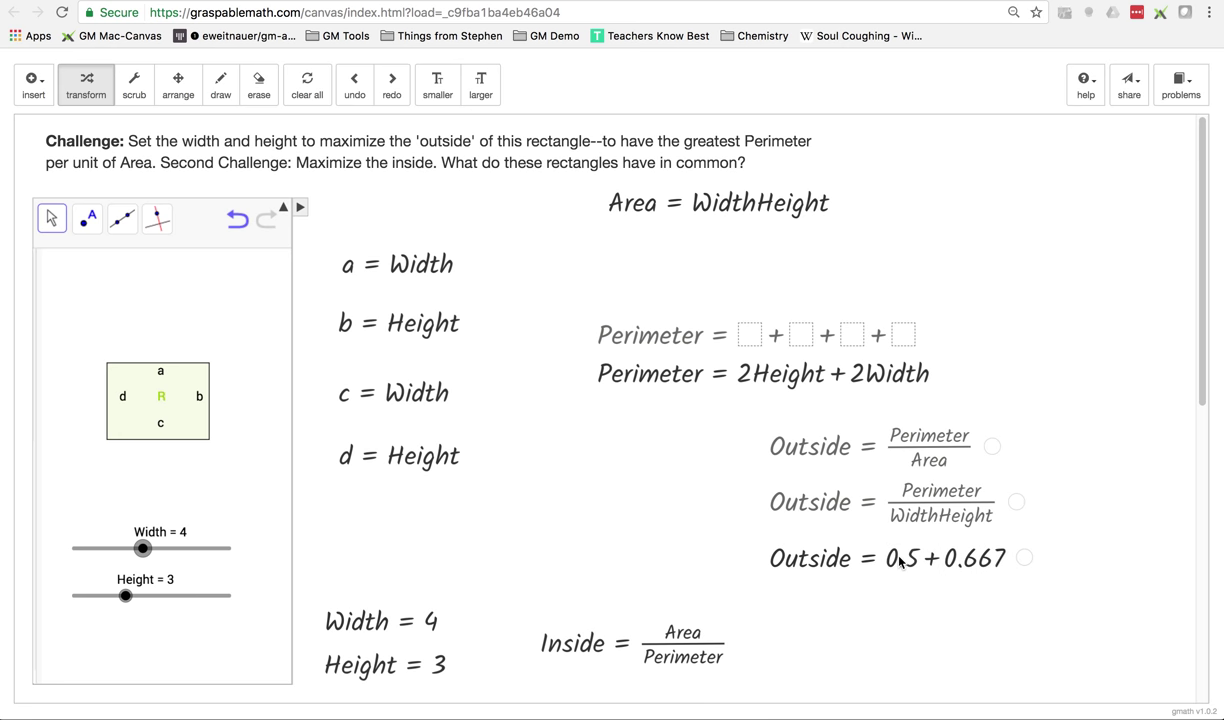
Try other width and height slider values, then trace where Outside's 0.5 came from
mouse_move(143, 548)
mouse_down()
mouse_move(210, 552)
mouse_move(142, 548)
mouse_up()
mouse_move(122, 598)
mouse_down()
mouse_move(197, 601)
mouse_move(163, 610)
mouse_move(109, 596)
mouse_up()
click(132, 96)
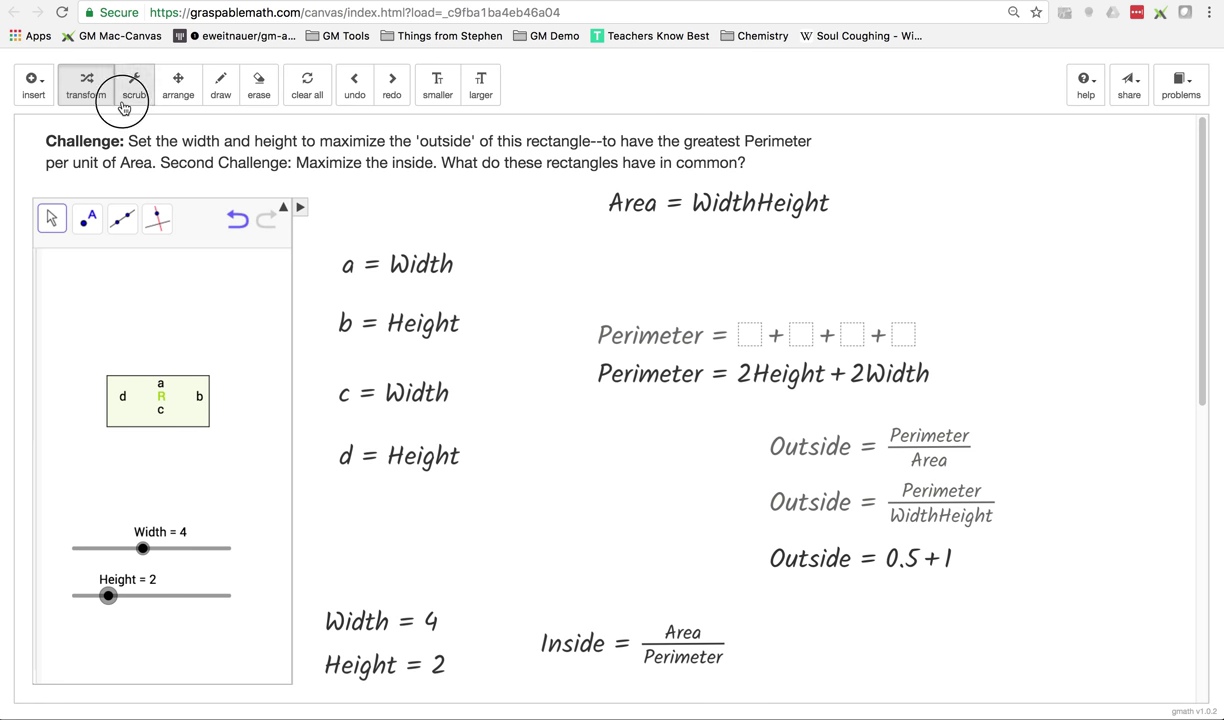
click(966, 558)
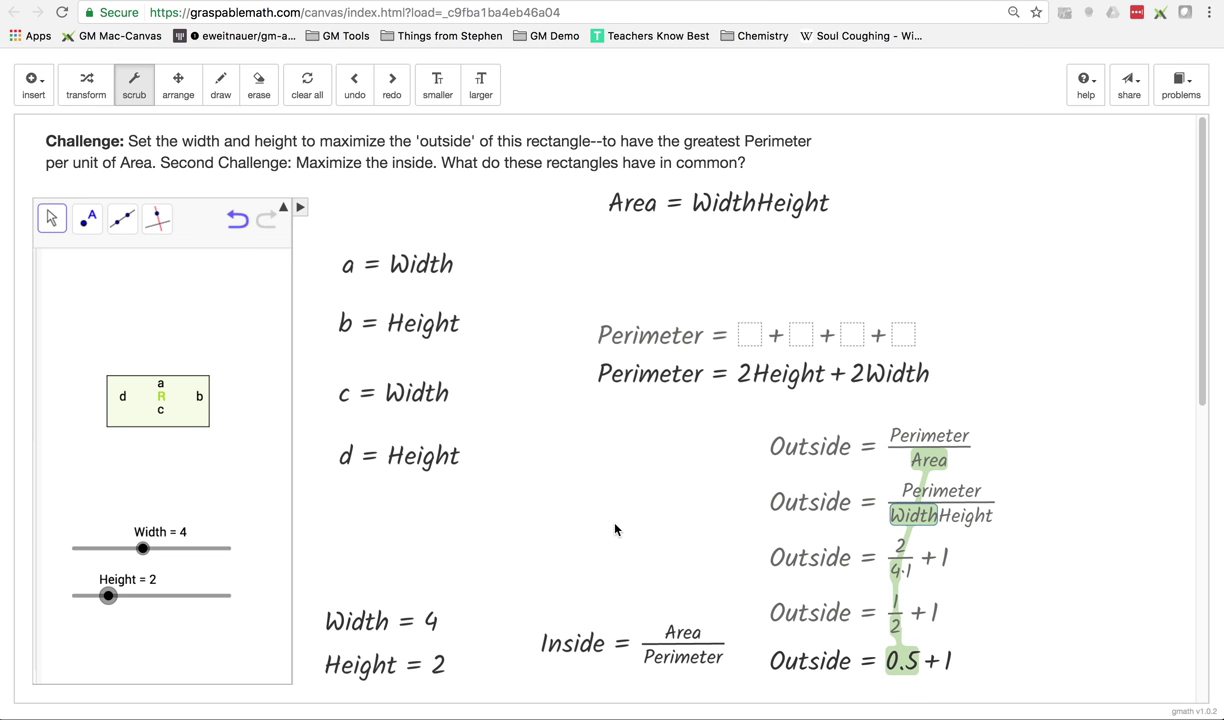
click(88, 86)
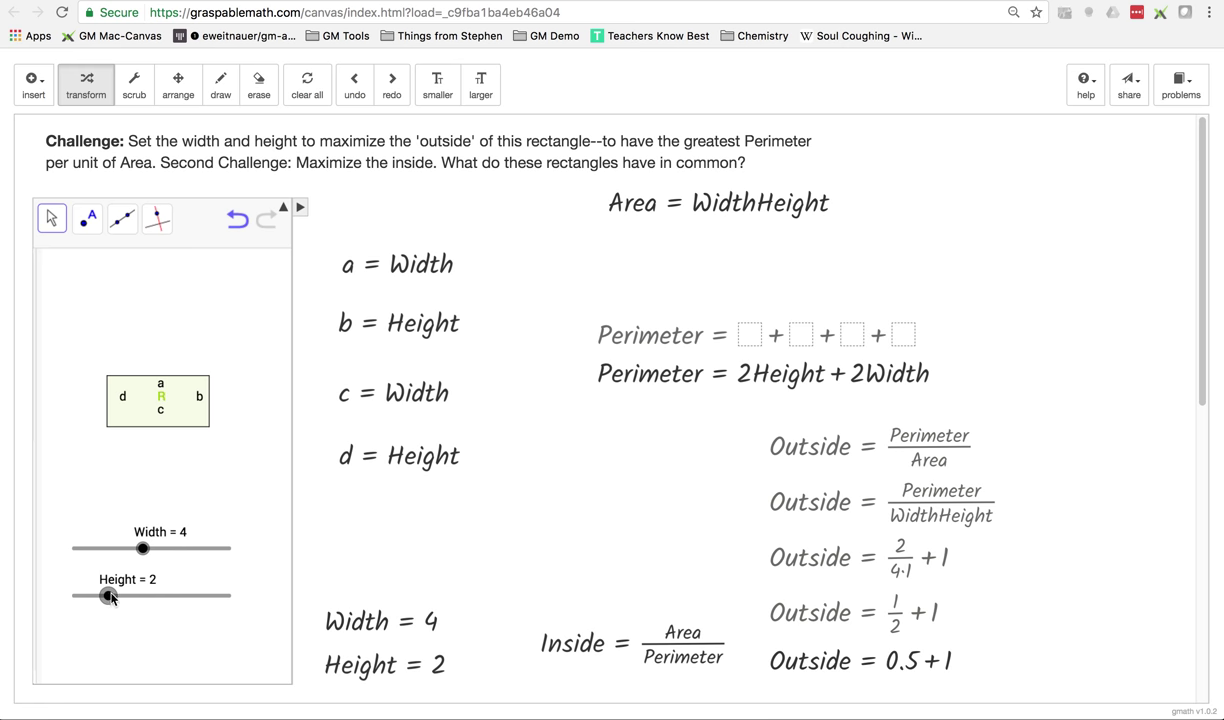
Add 0.5 + 1 to get Outside = 1.5, then shrink the rectangle to 1 by 1
click(929, 660)
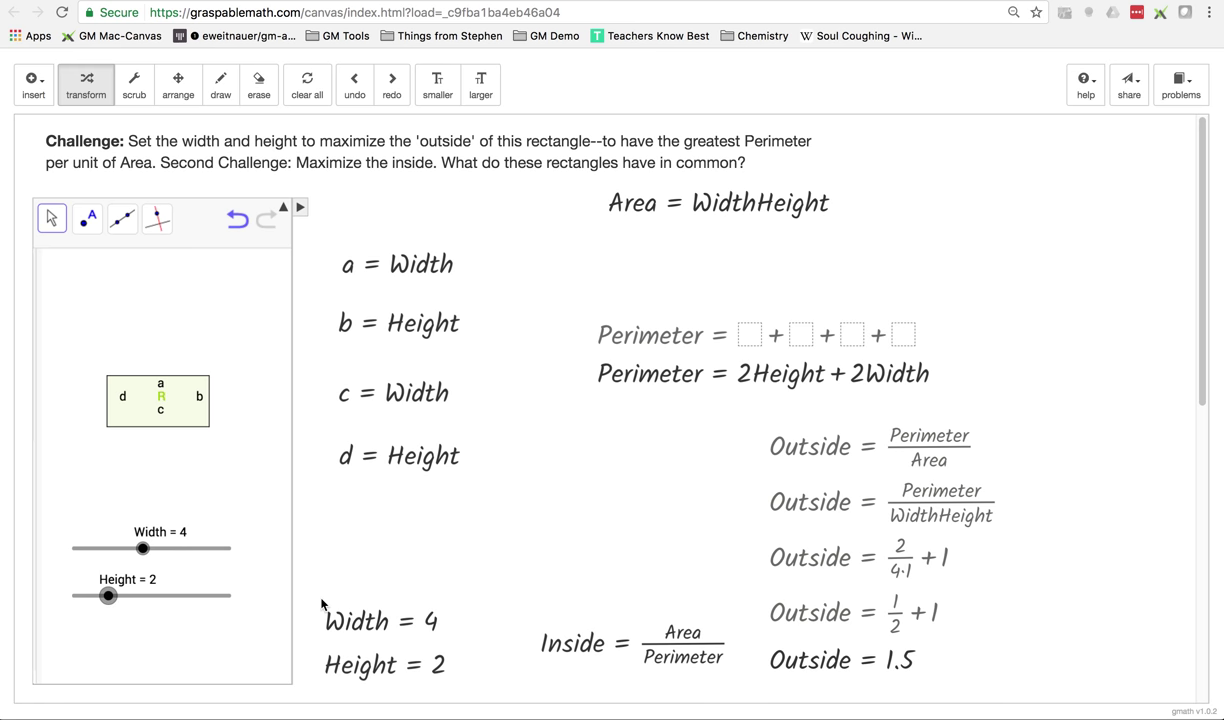
drag(143, 549, 90, 549)
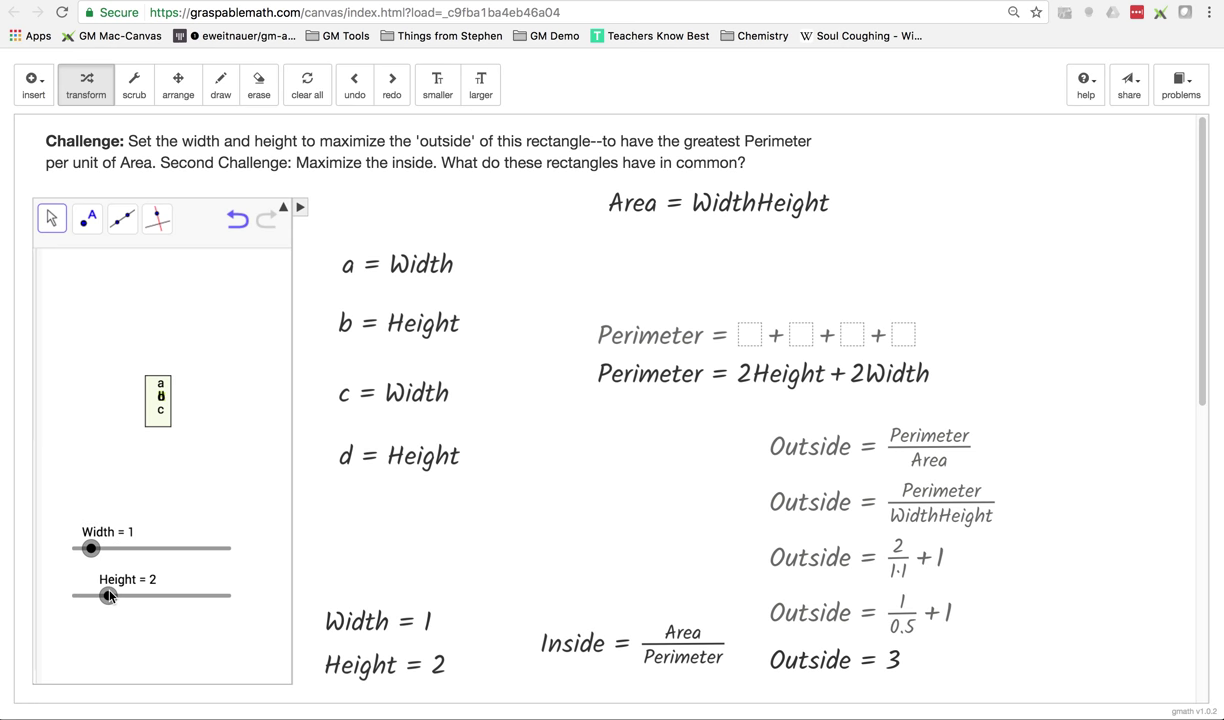
drag(108, 596, 90, 594)
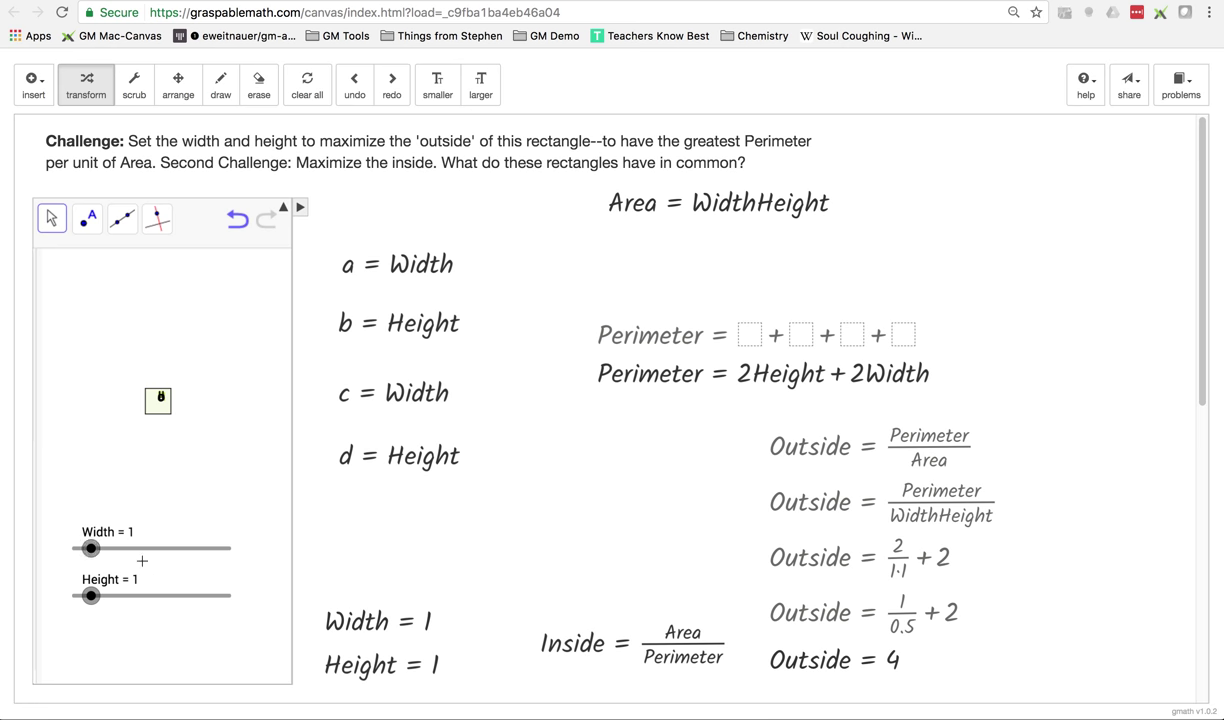
Resize the rectangle to a 9 by 9 square and collapse the derivation to Outside = 0.444
drag(91, 596, 125, 595)
drag(91, 548, 231, 551)
drag(125, 595, 260, 614)
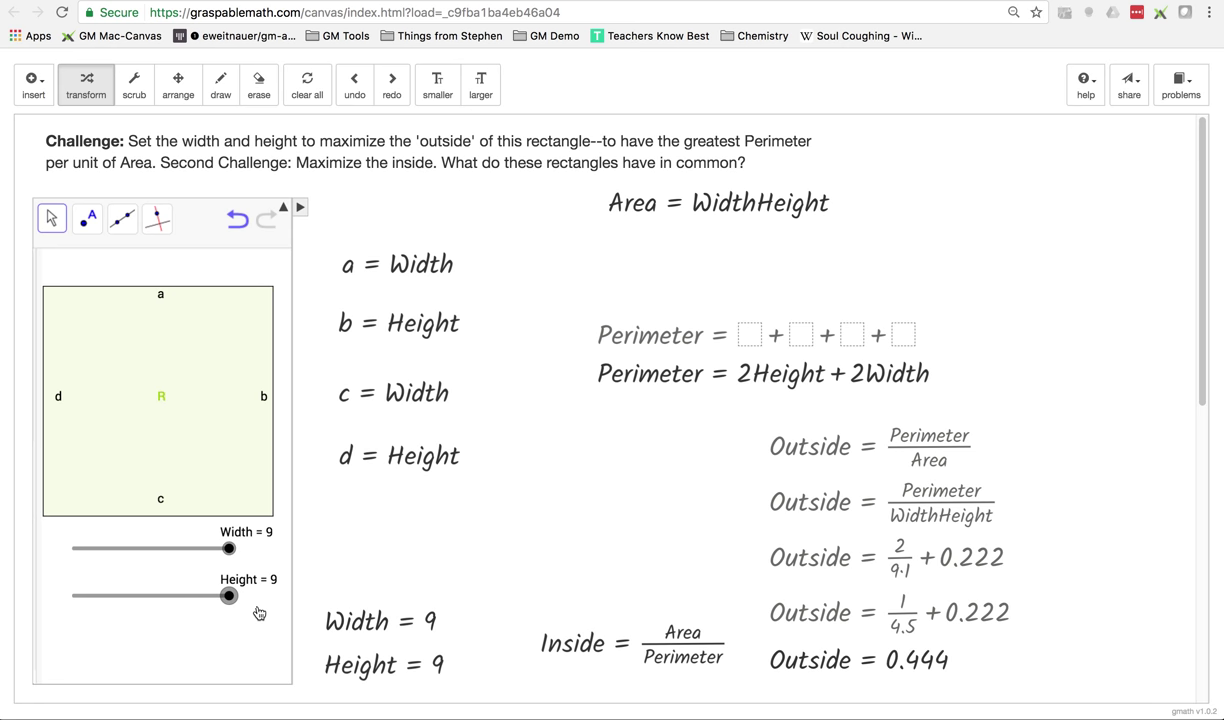
drag(968, 668, 945, 479)
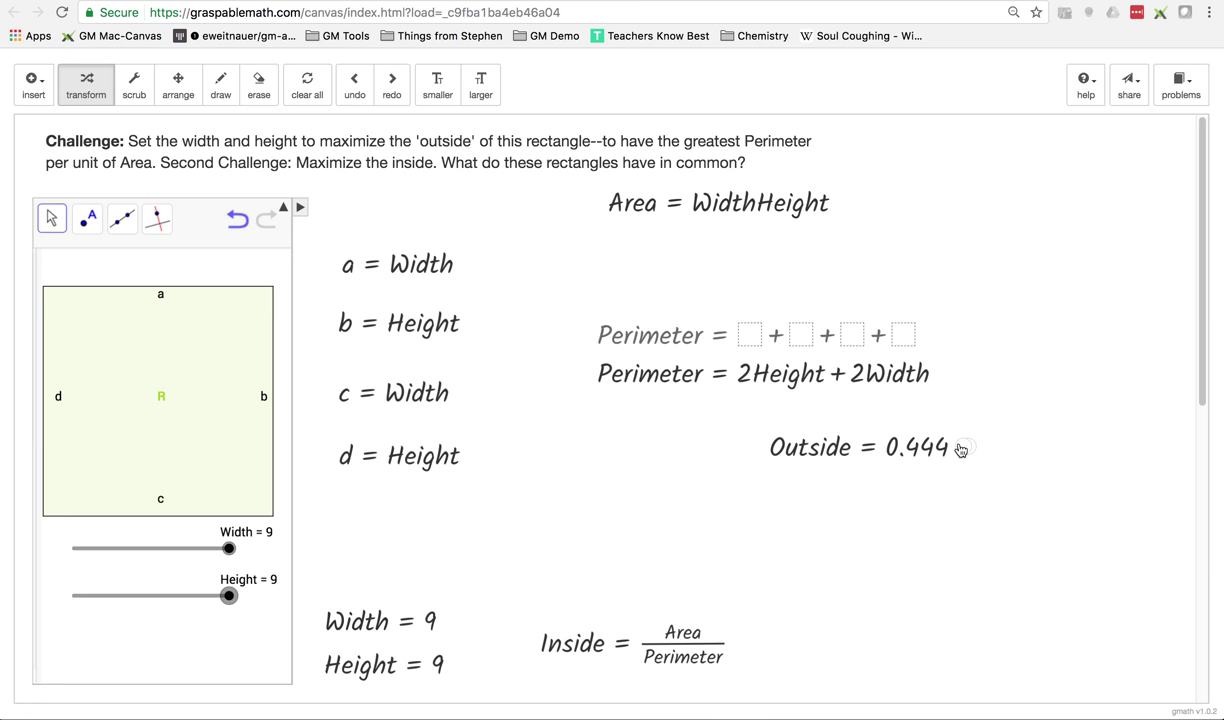
Set width to 3 and substitute the Perimeter formula and WidthHeight into Inside
drag(765, 457, 880, 494)
drag(229, 549, 131, 549)
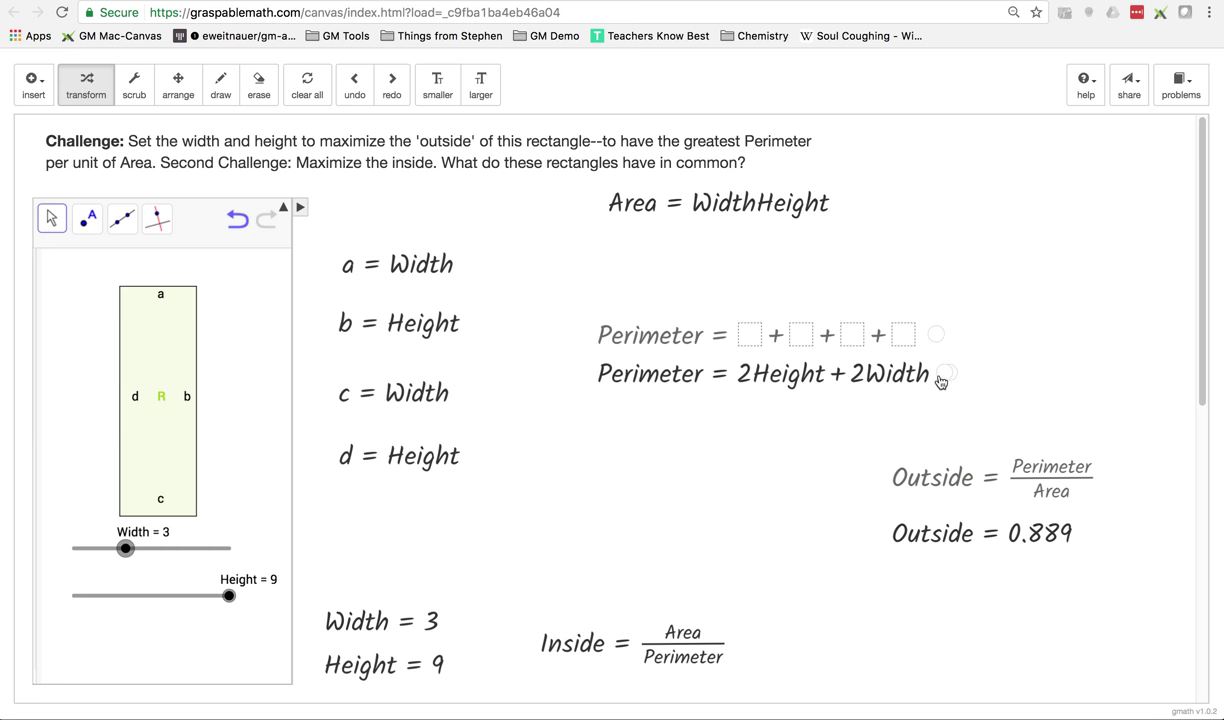
drag(656, 406, 690, 666)
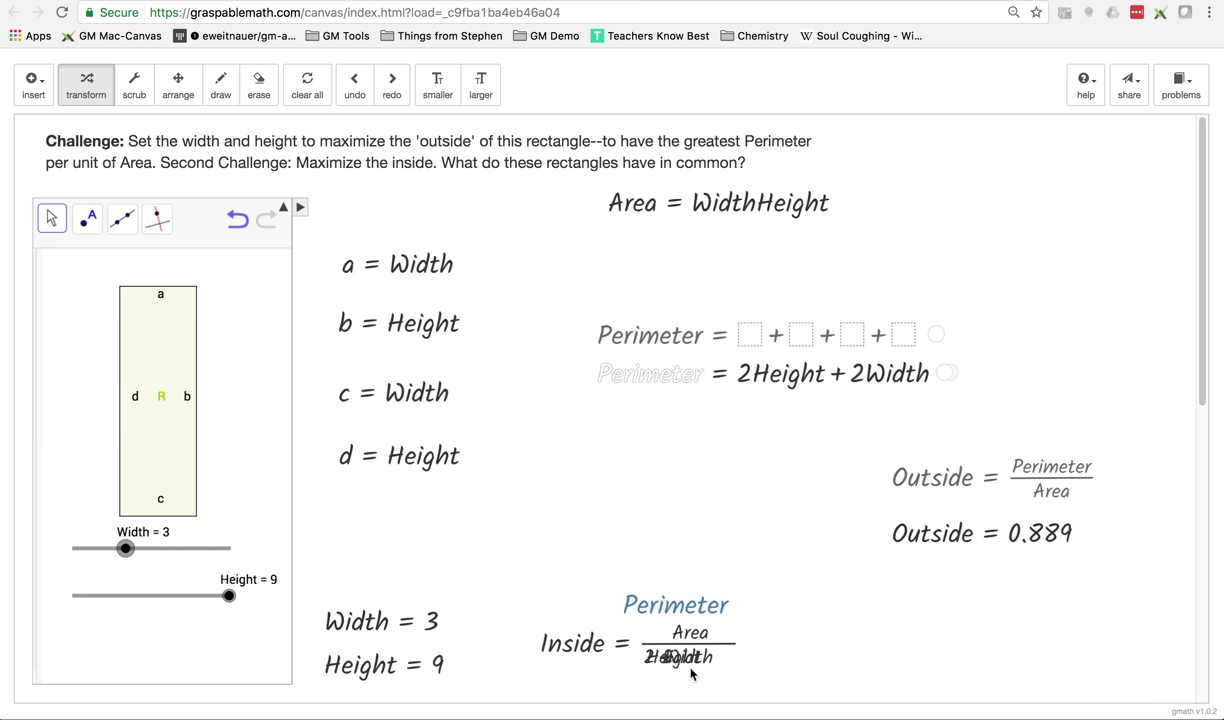
drag(643, 207, 724, 656)
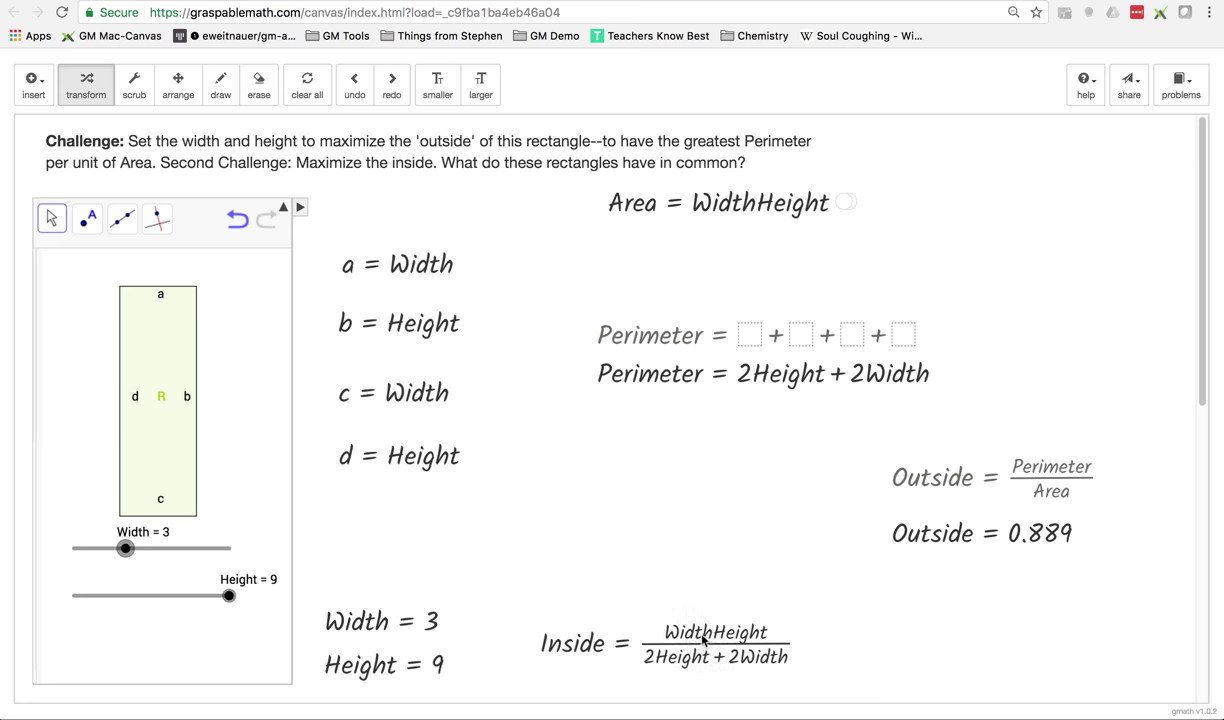
Substitute width 3 and height 9 into Inside and evaluate 27/(18 + 6) to 1.125
drag(355, 622, 700, 636)
drag(360, 665, 705, 633)
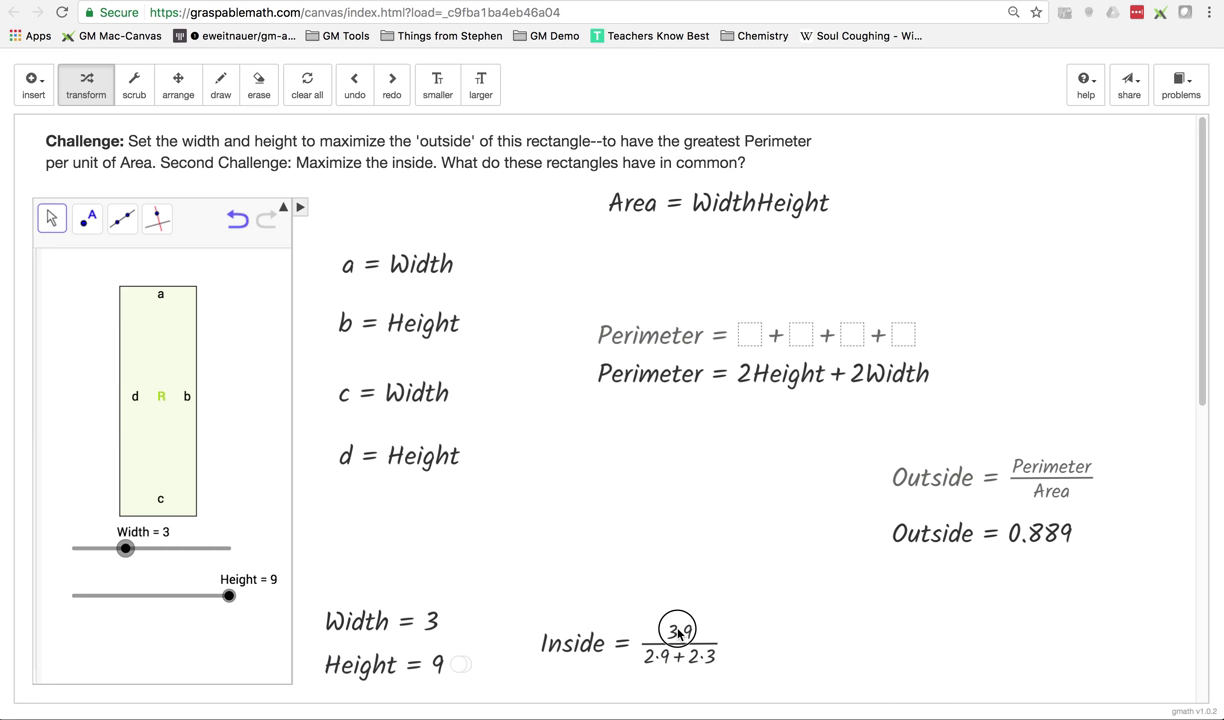
click(679, 632)
click(666, 656)
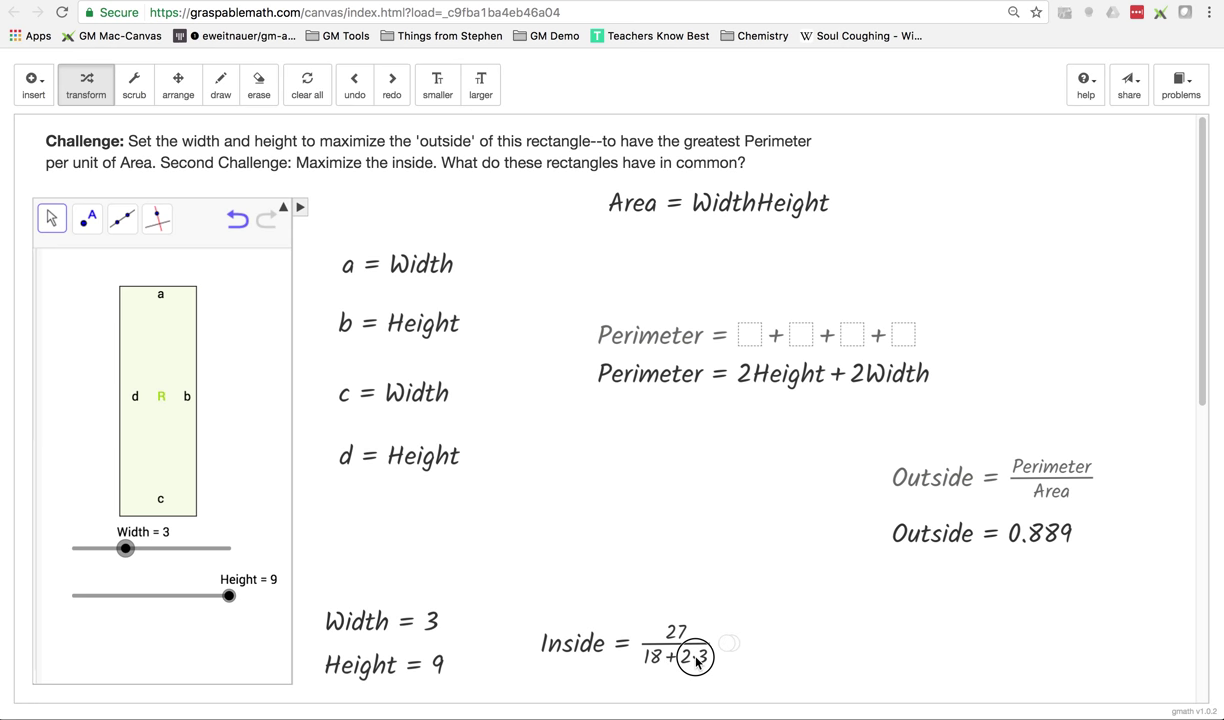
click(697, 660)
click(670, 654)
click(649, 644)
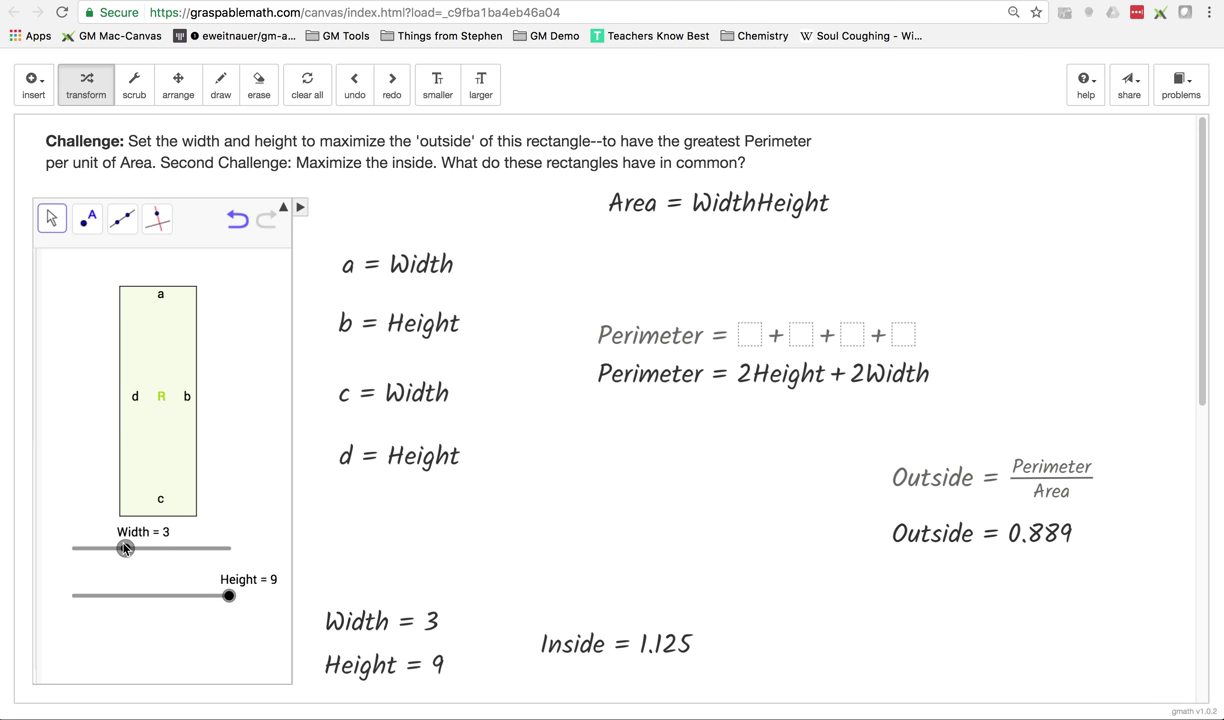
Vary width and height between 1 and 9 (unit square, tall bar, 9 by 9) comparing Outside and Inside
drag(124, 553, 258, 566)
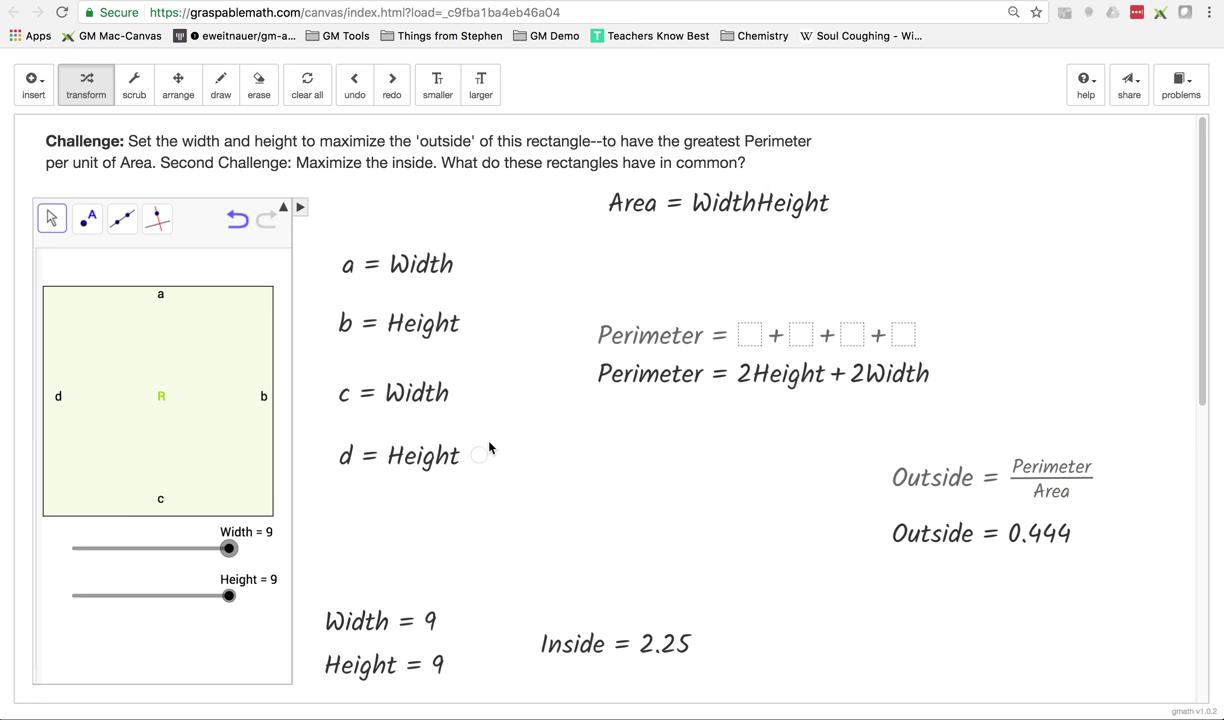
mouse_move(230, 605)
mouse_down()
mouse_move(104, 601)
mouse_move(233, 606)
mouse_up()
drag(230, 551, 88, 557)
drag(233, 598, 99, 593)
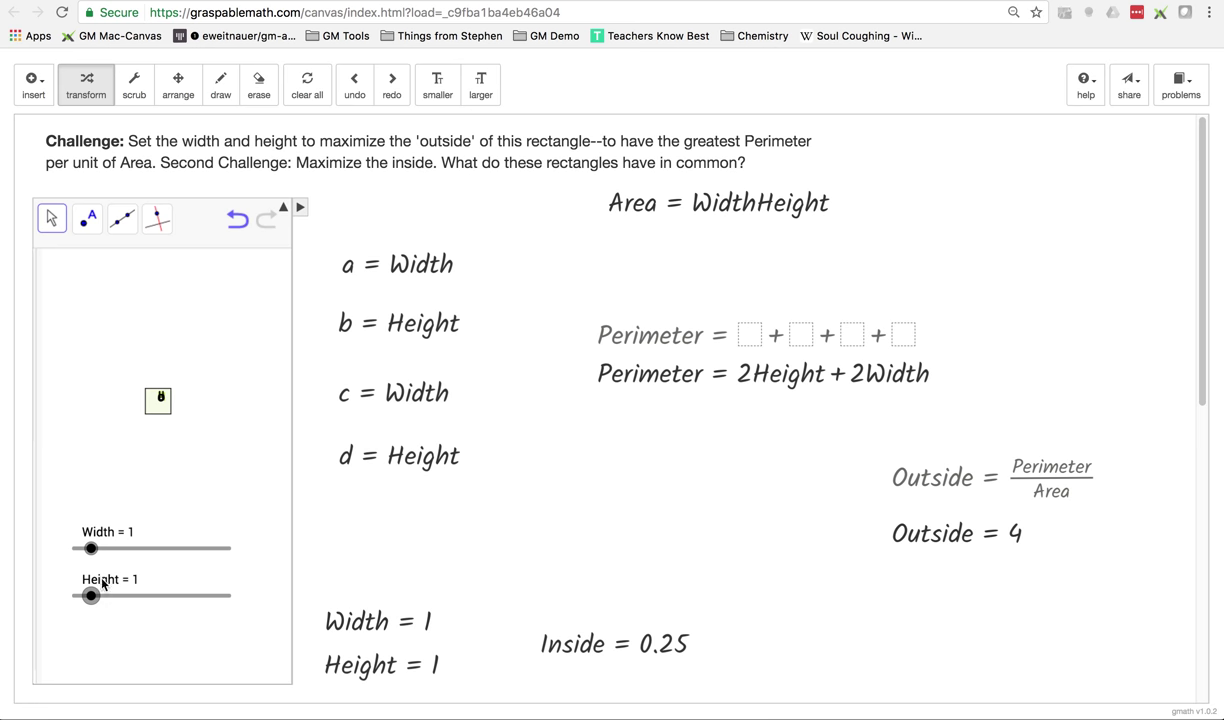
drag(90, 596, 240, 600)
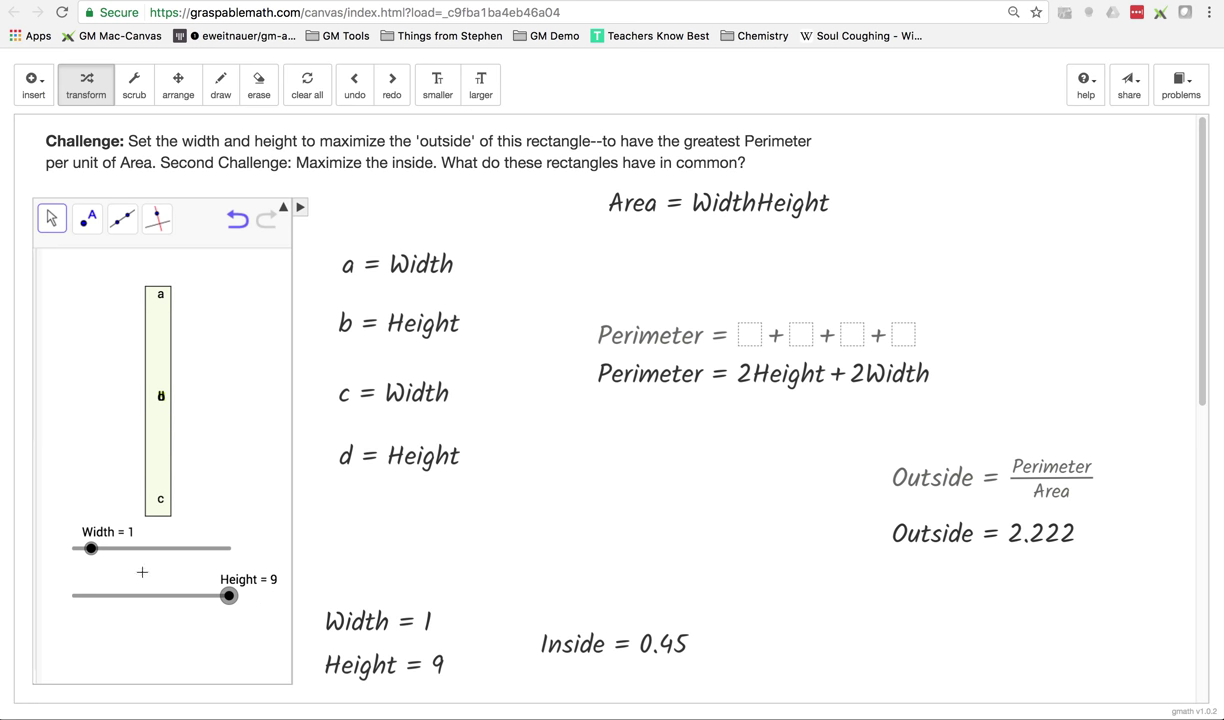
drag(92, 550, 258, 558)
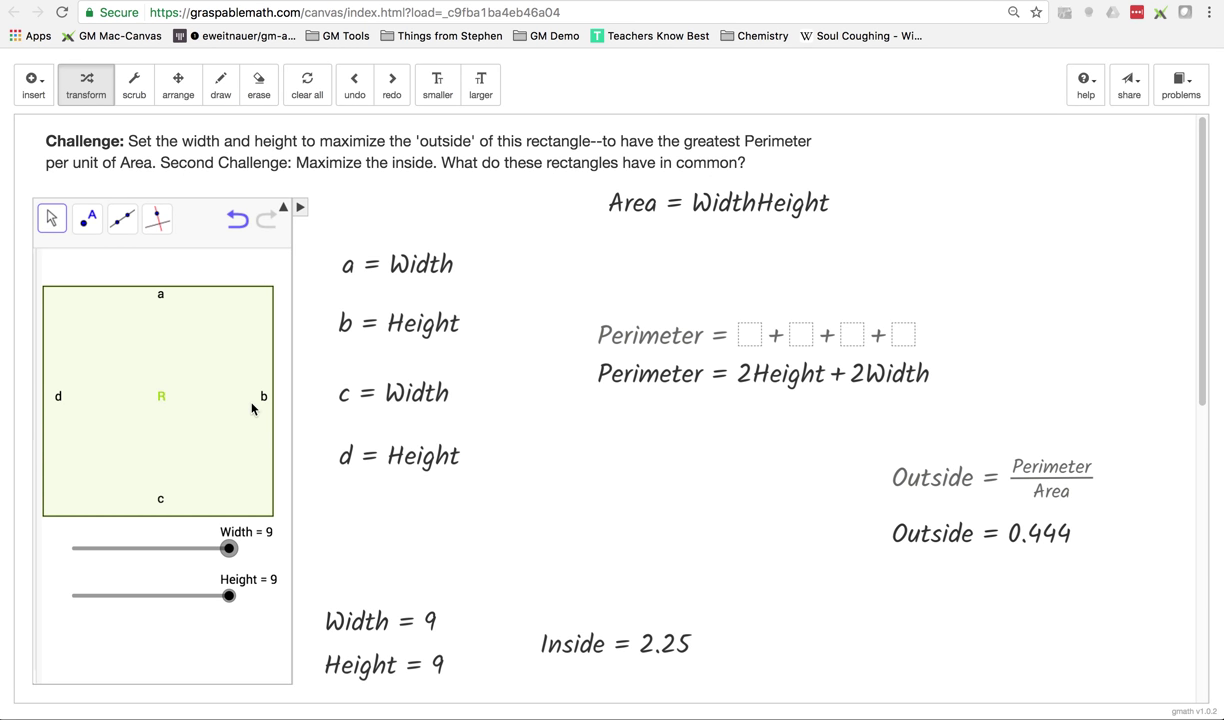
mouse_move(230, 597)
mouse_down()
mouse_move(90, 596)
mouse_move(250, 610)
mouse_up()
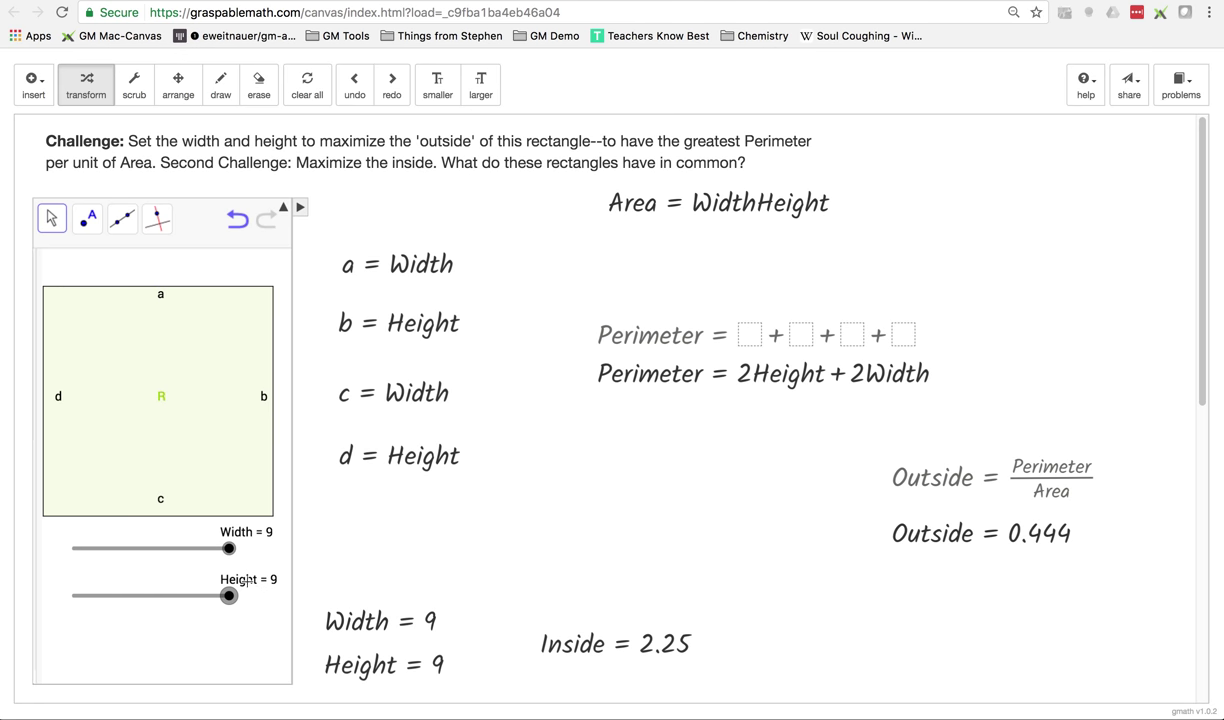
drag(230, 549, 262, 566)
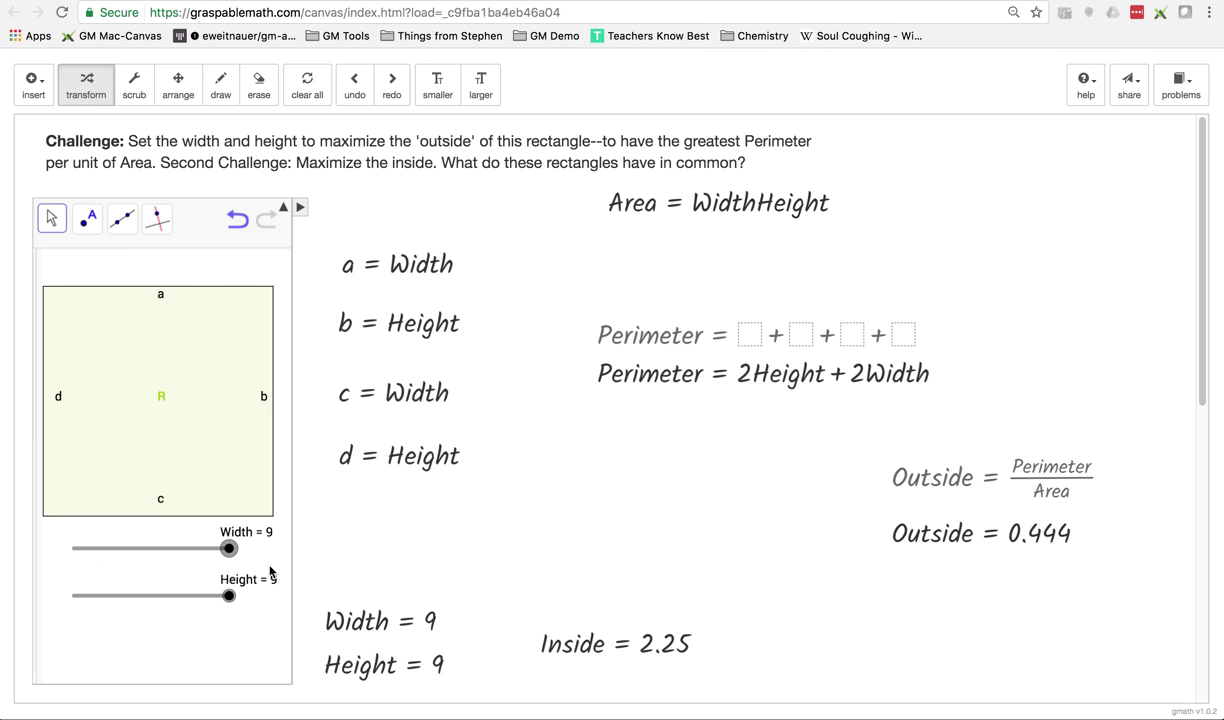